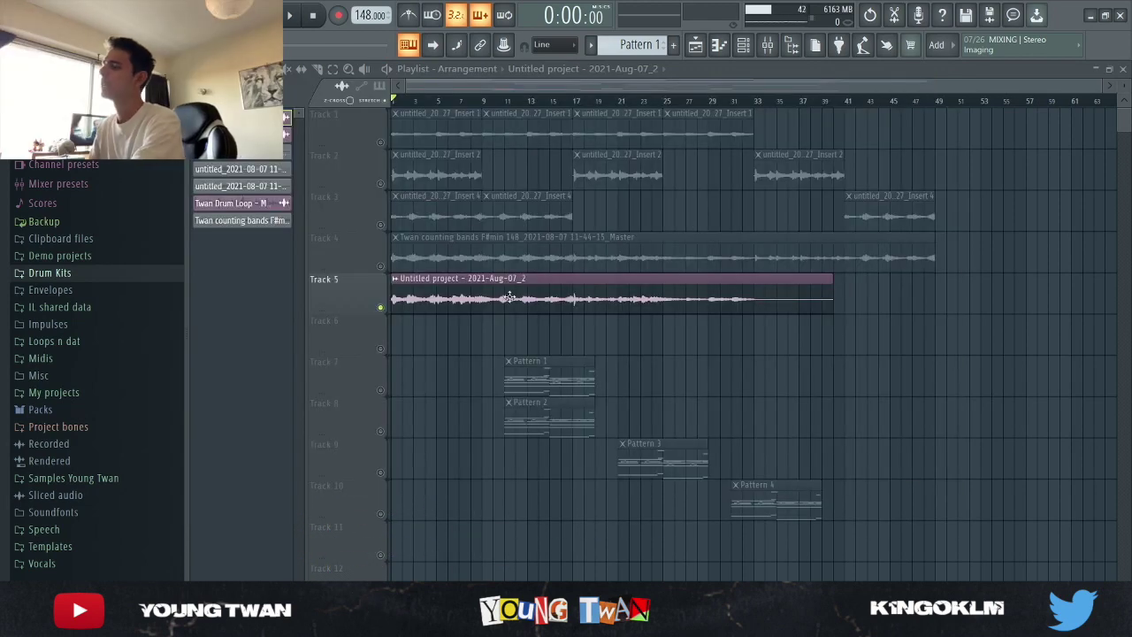
# Step: Zoom the playlist horizontally so the stem clips span bars 1 to 41
pyautogui.scroll(2, 353, 375)
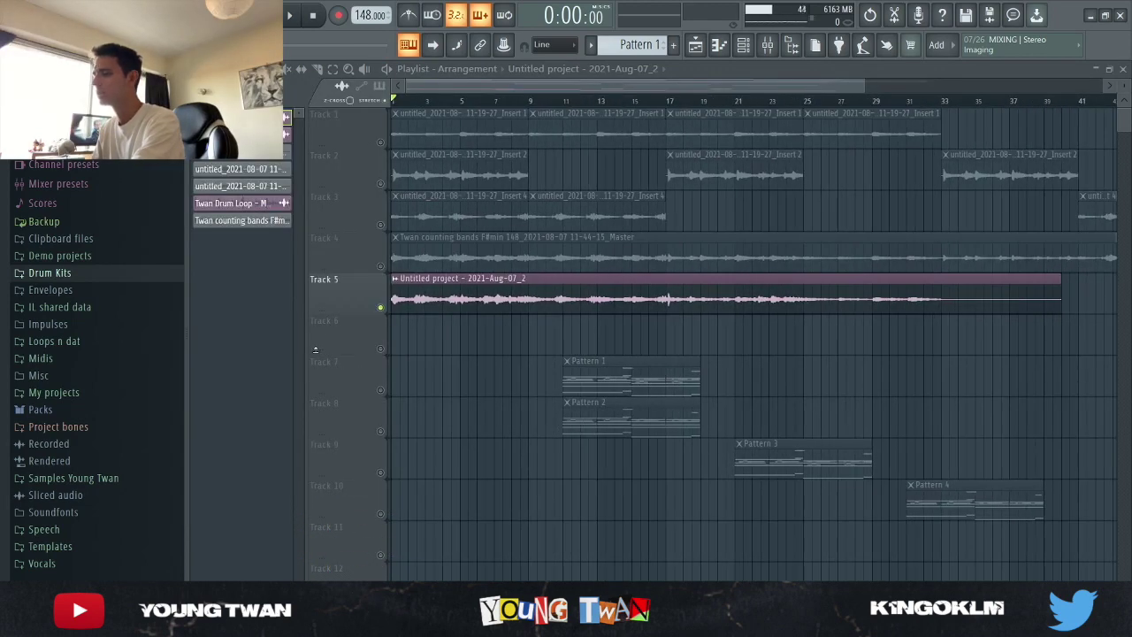
# Step: Play the arrangement from the start to hear the five stems together
pyautogui.press('space')
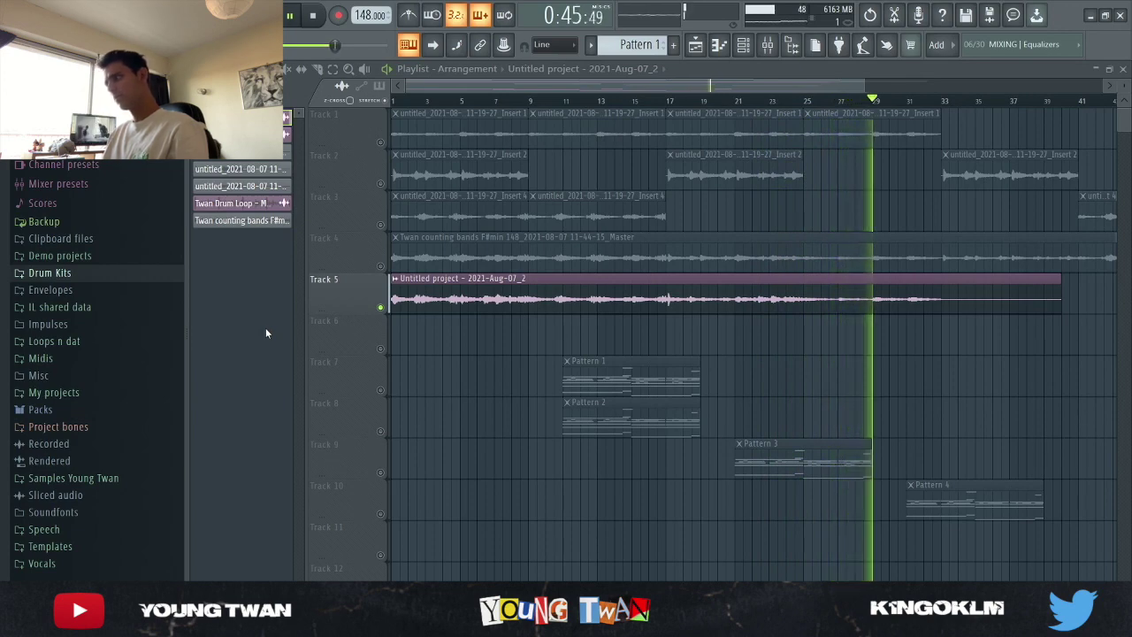
# Step: Stop playback and inspect the Omnisphere piano instrument from the Channel rack
pyautogui.press('space')
pyautogui.press('F6')
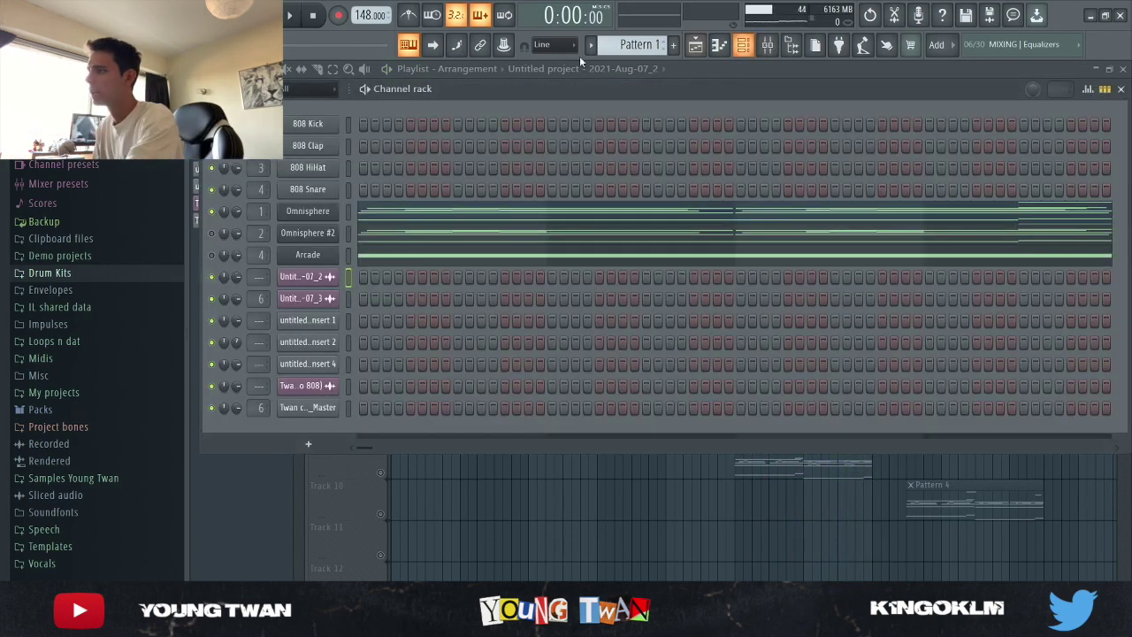
pyautogui.click(320, 214)
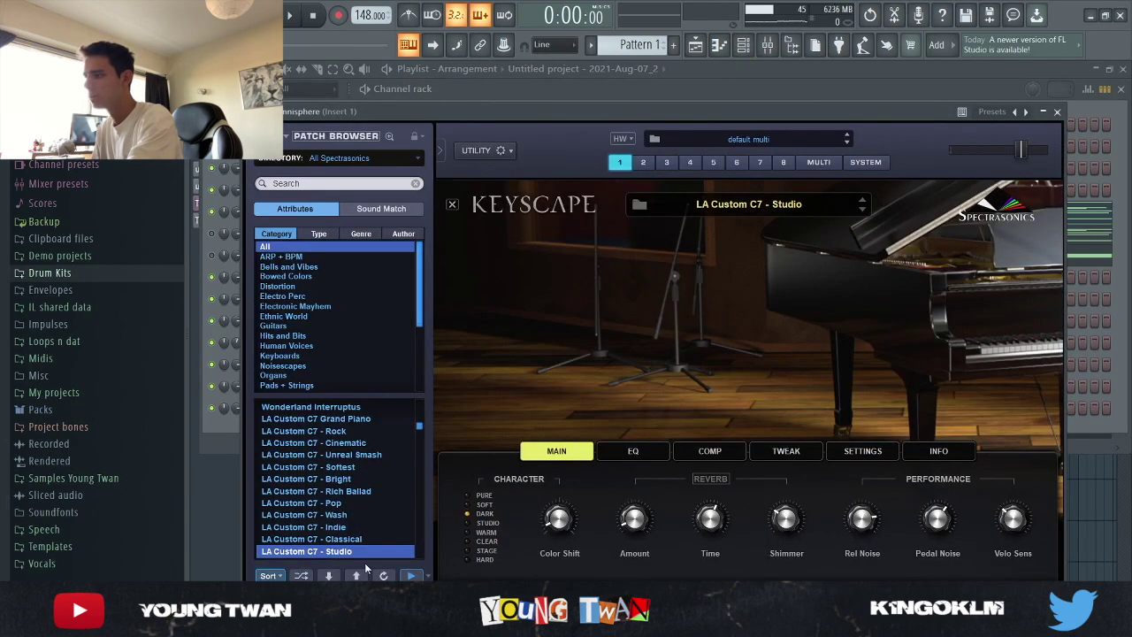
pyautogui.click(223, 434)
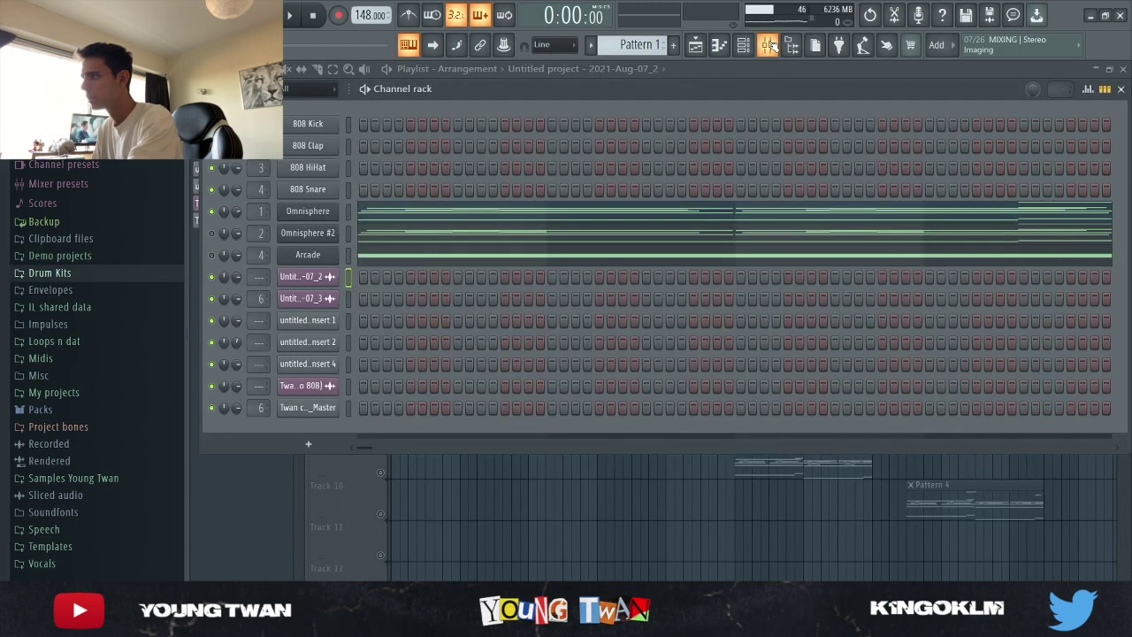
# Step: Open Pattern 1's Omnisphere chord notes in the piano roll and play them
pyautogui.click(768, 45)
pyautogui.press('F7')
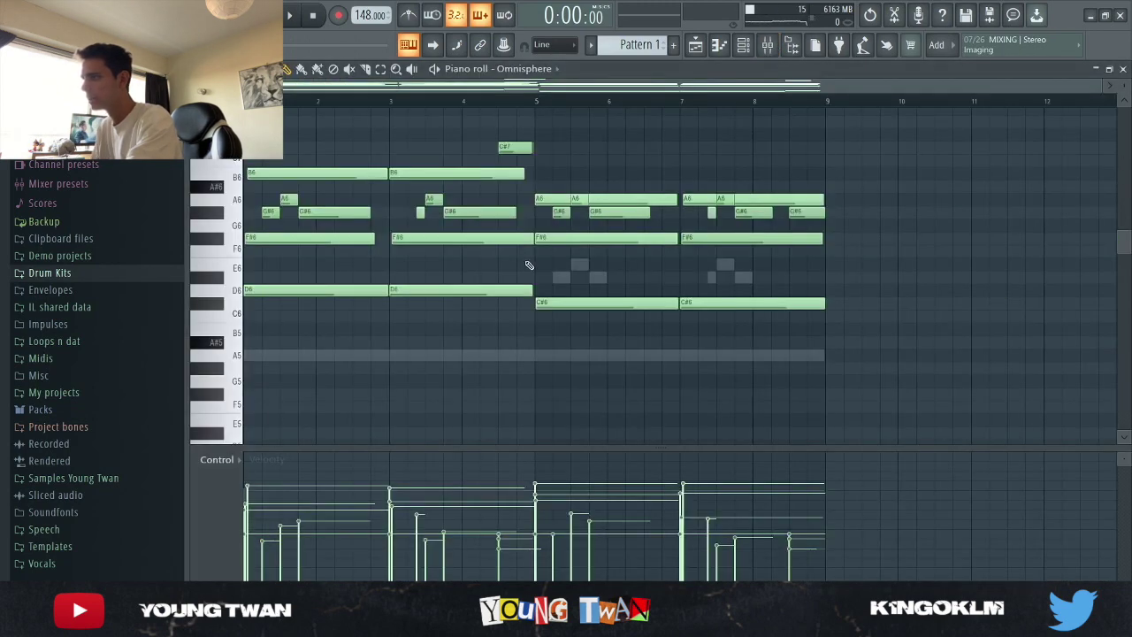
pyautogui.scroll(2, 796, 364)
pyautogui.press('space')
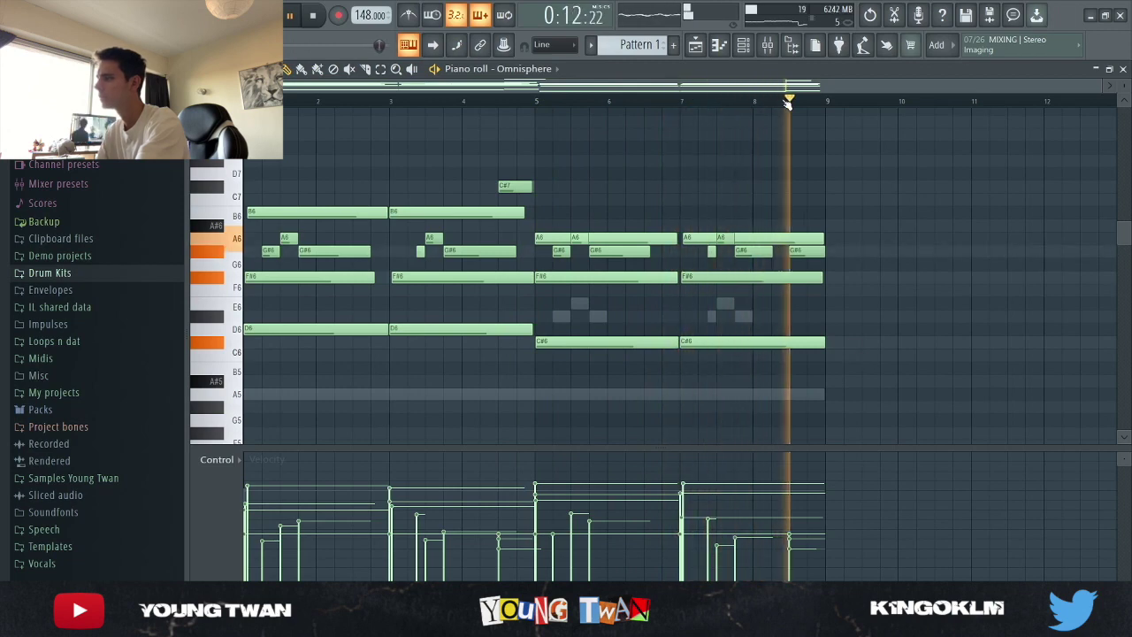
# Step: Replay the piano chords, then stop and show Insert 1's EQ, delay, reverb, Portal and HalfTime chain
pyautogui.press('space')
pyautogui.press('F9')
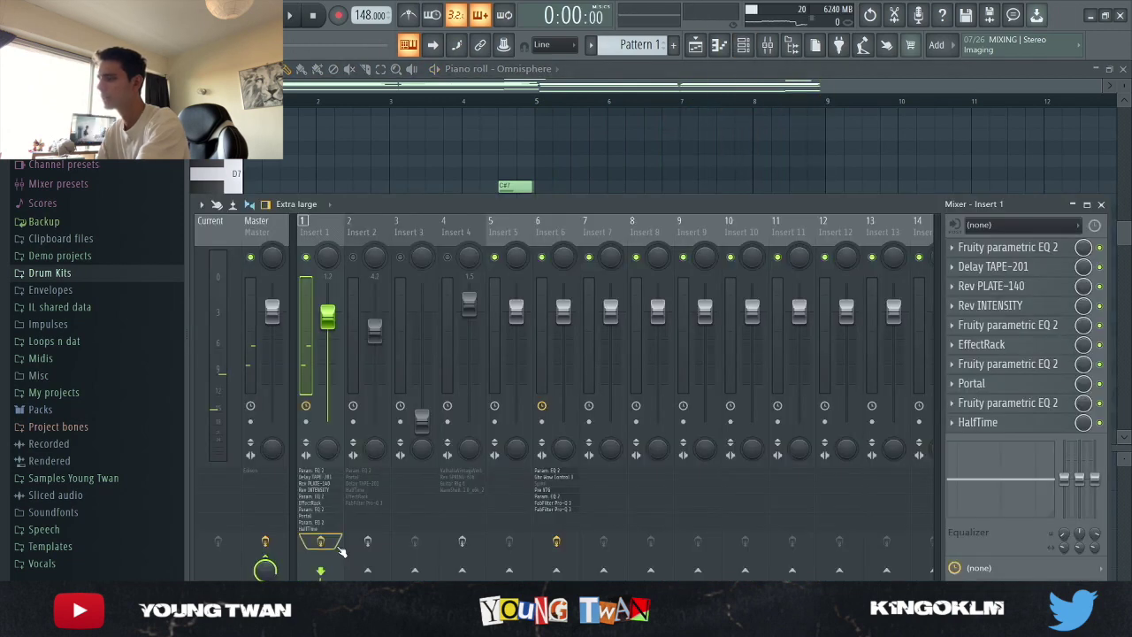
pyautogui.press('F9')
pyautogui.press('space')
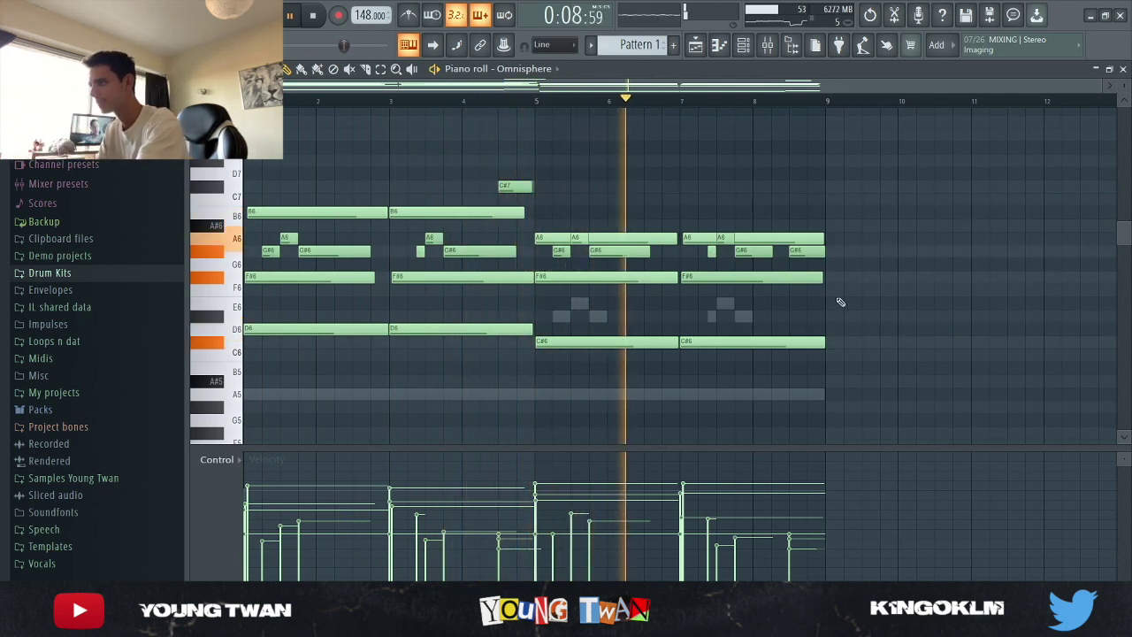
pyautogui.press('space')
pyautogui.click(767, 46)
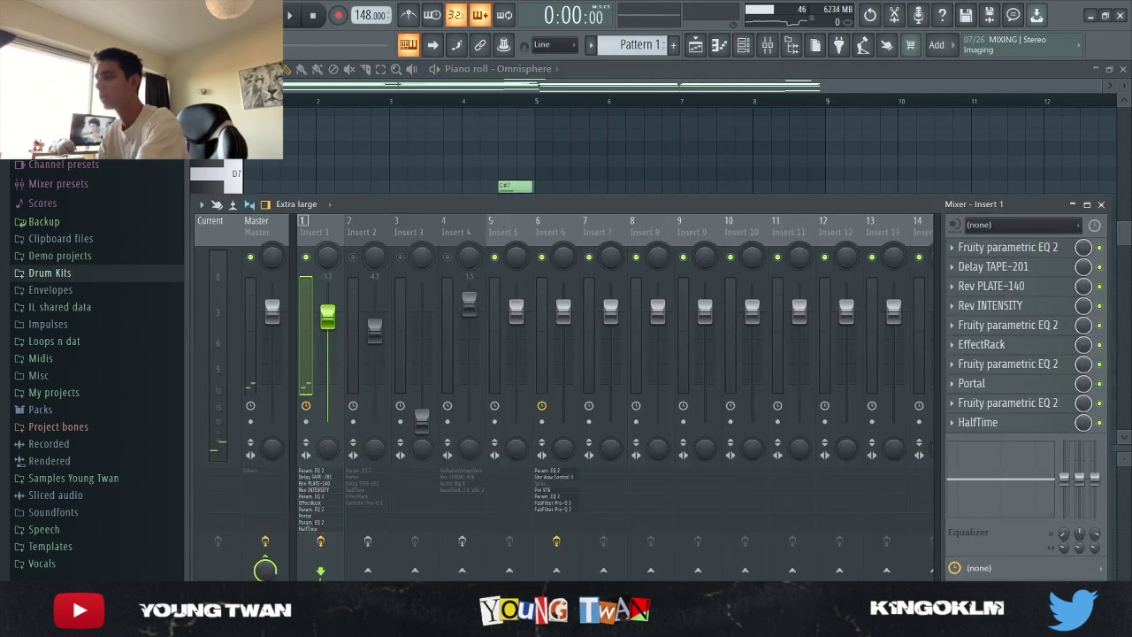
# Step: Inspect Insert 1's EQ 2, Delay TAPE-201 and Rev PLATE-140, then open Rev INTENSITY's Lo-Fi Room preset
pyautogui.click(1033, 248)
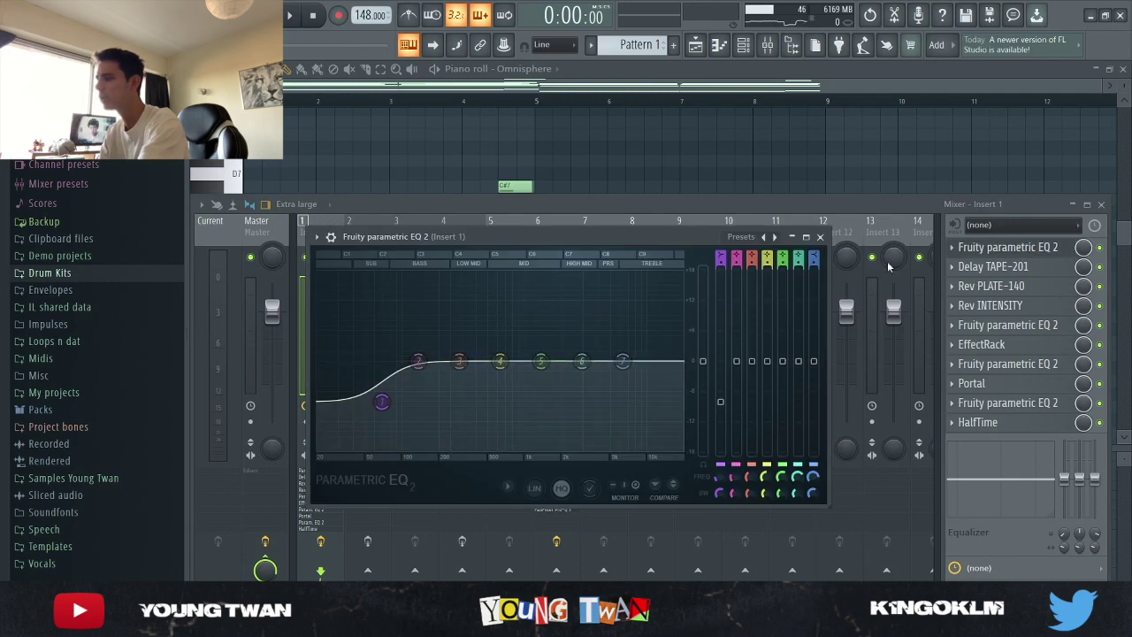
pyautogui.click(1011, 248)
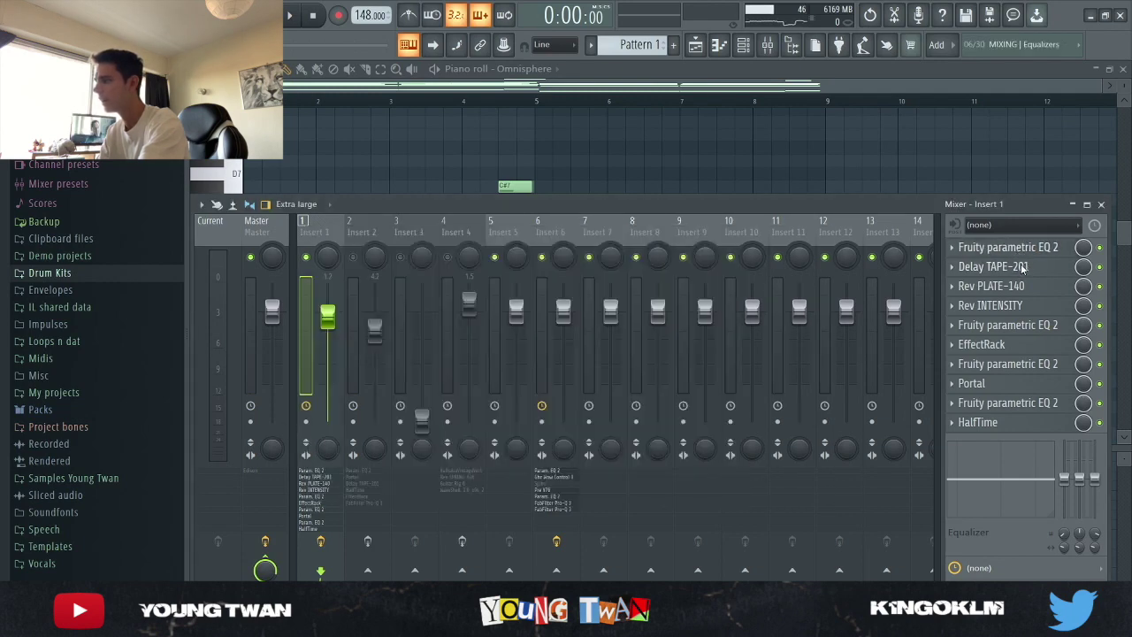
pyautogui.click(1026, 267)
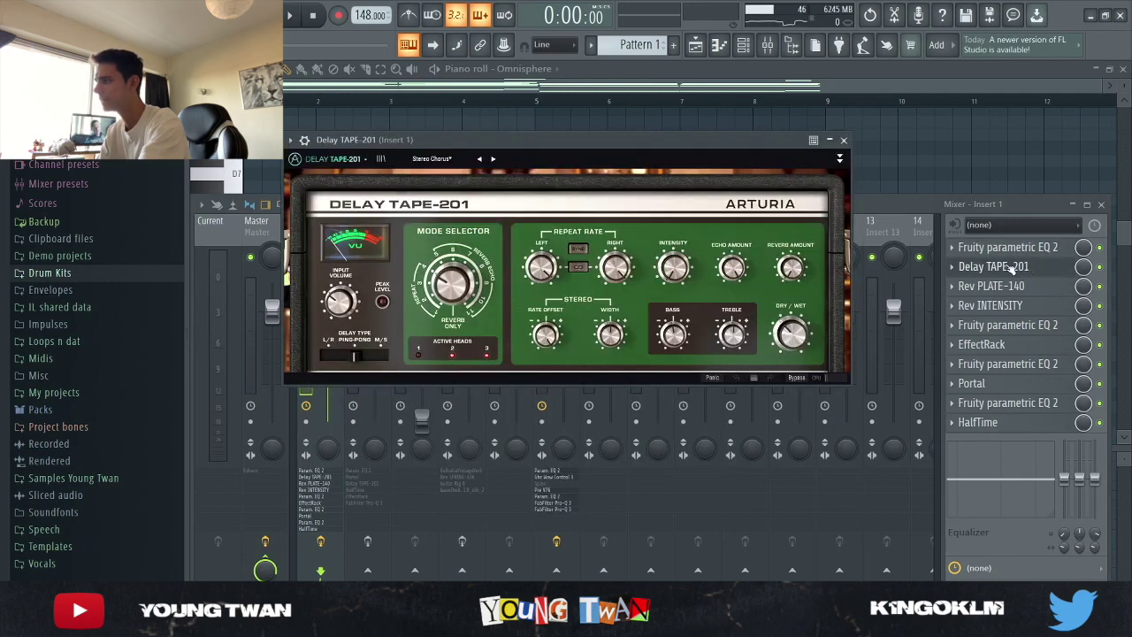
pyautogui.click(843, 140)
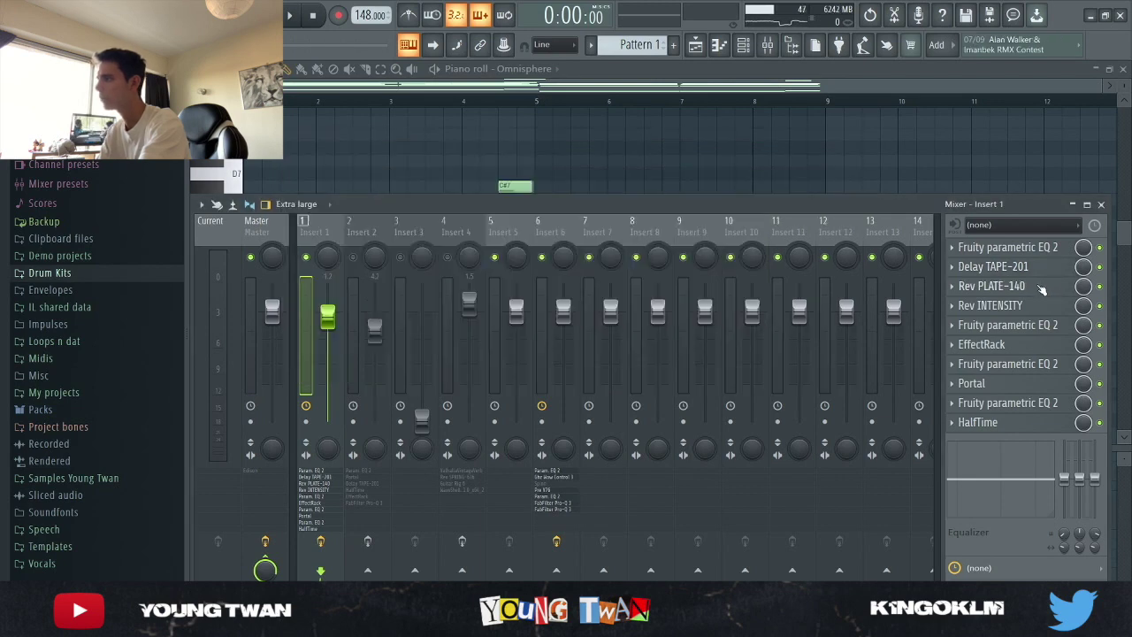
pyautogui.click(1033, 287)
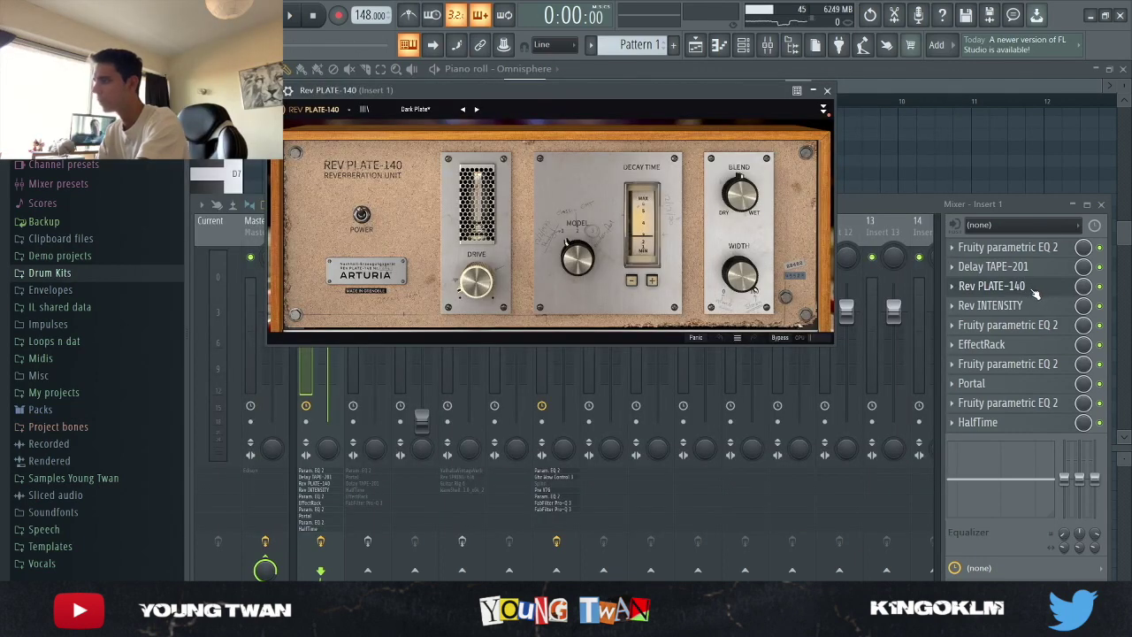
pyautogui.click(1033, 292)
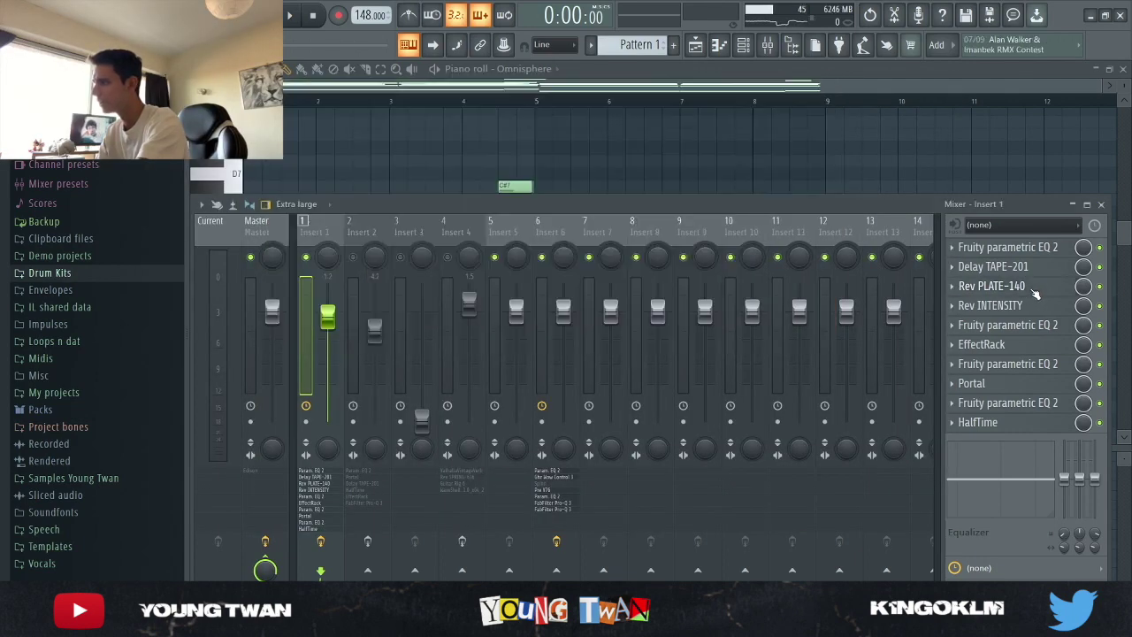
pyautogui.click(1027, 307)
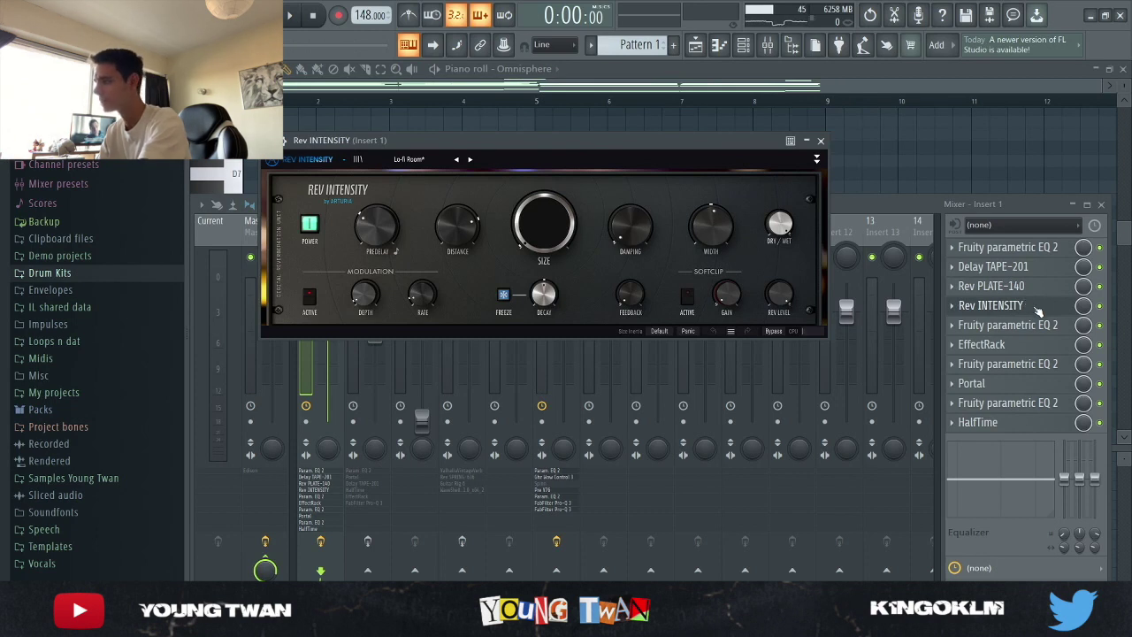
# Step: Inspect Insert 1's second parametric EQ and the Soundtoys EffectRack
pyautogui.click(1039, 308)
pyautogui.click(1047, 325)
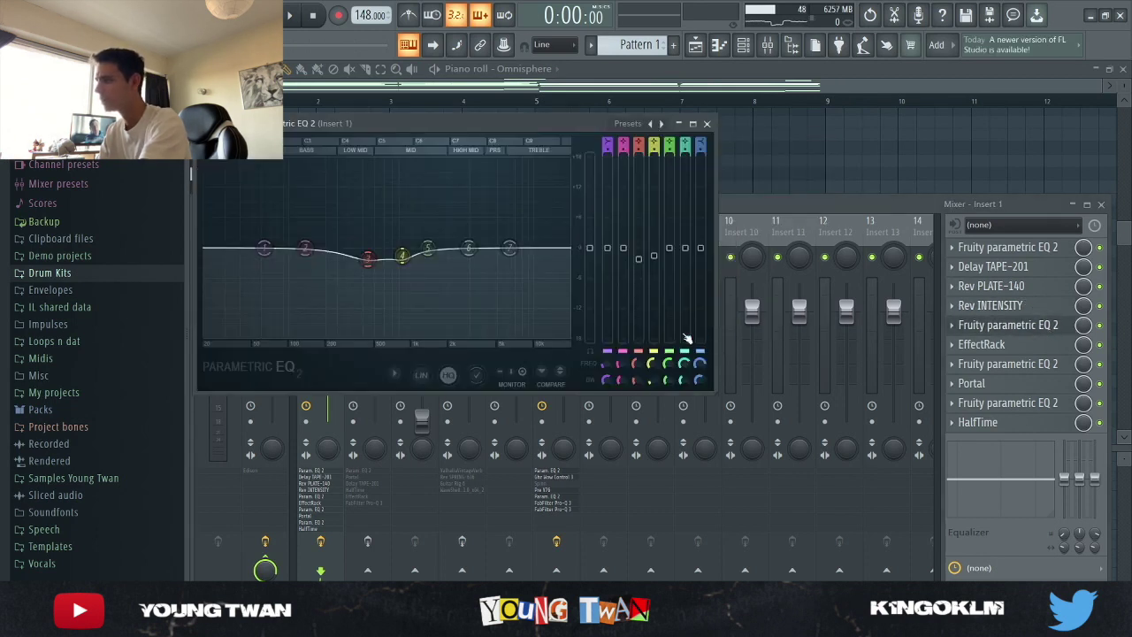
pyautogui.click(1003, 325)
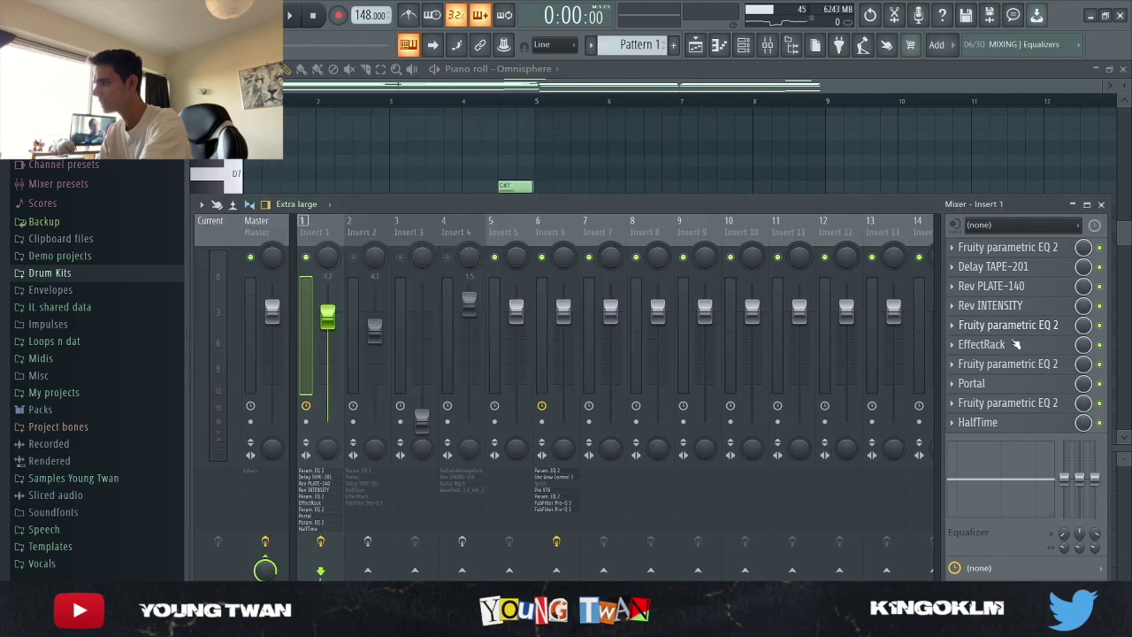
pyautogui.click(1018, 344)
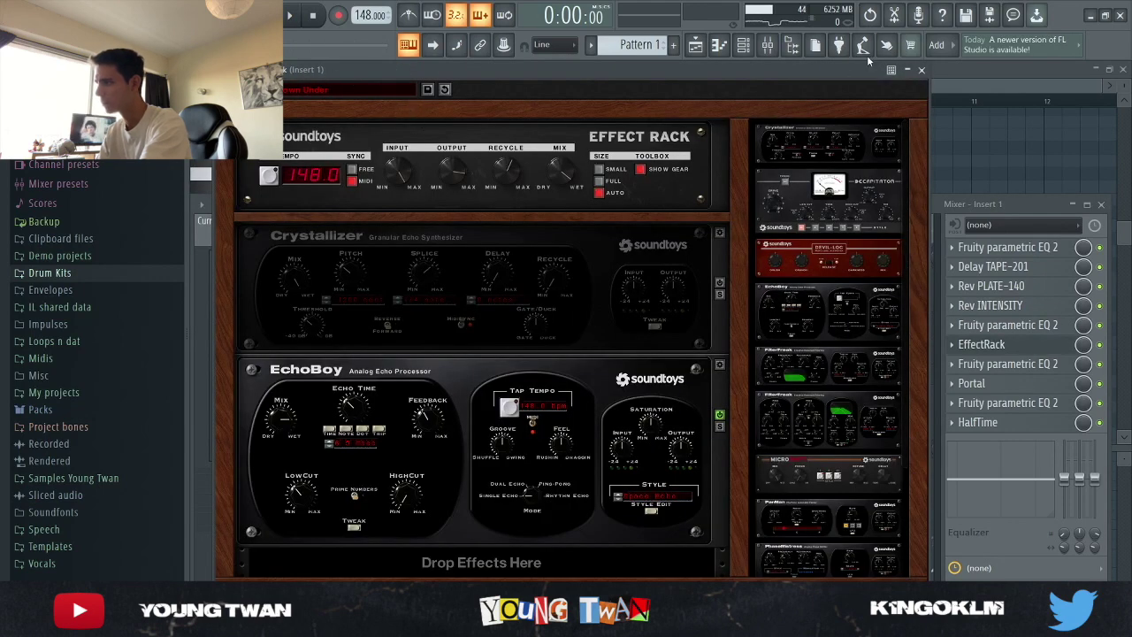
pyautogui.click(920, 70)
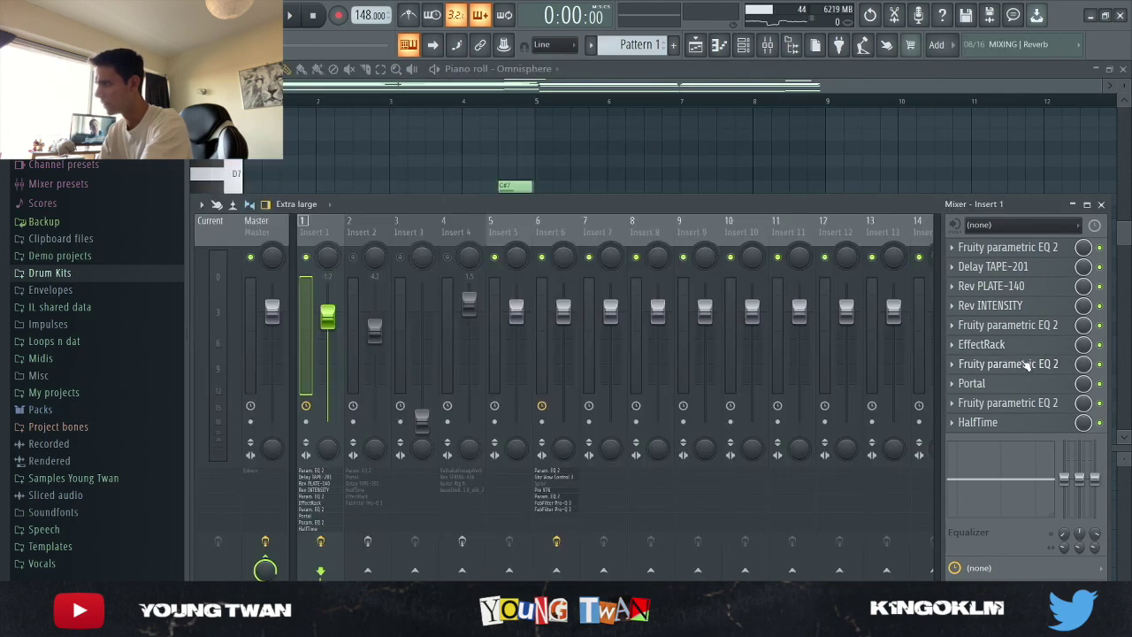
# Step: Check Insert 1's third EQ, Portal and HalfTime effects, then show the Channel rack
pyautogui.click(1026, 364)
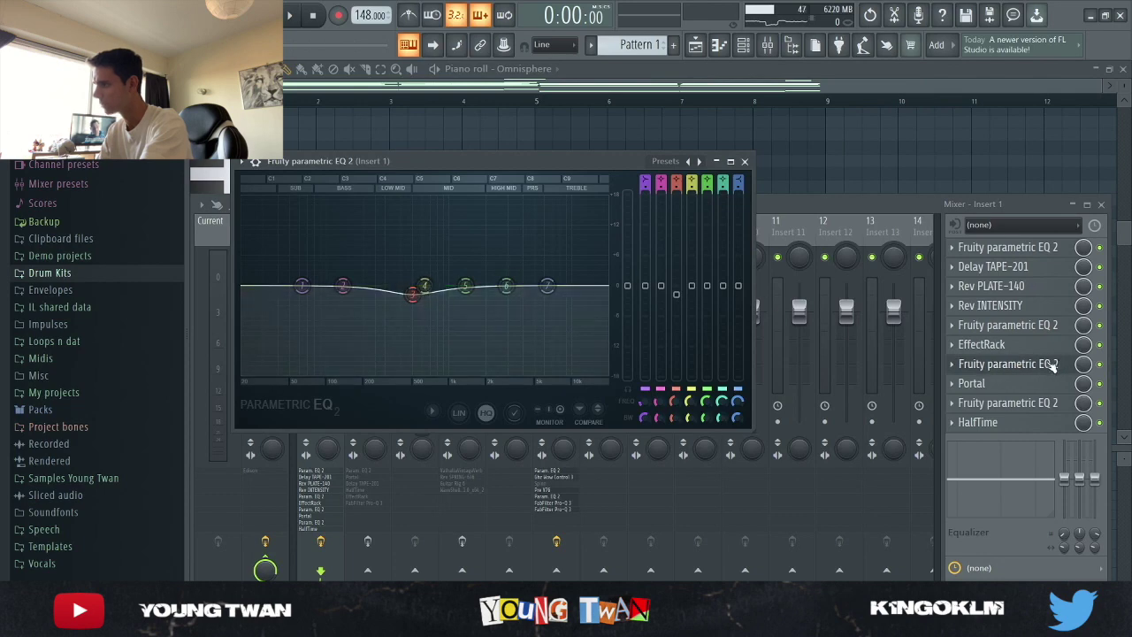
pyautogui.click(1053, 367)
pyautogui.click(973, 383)
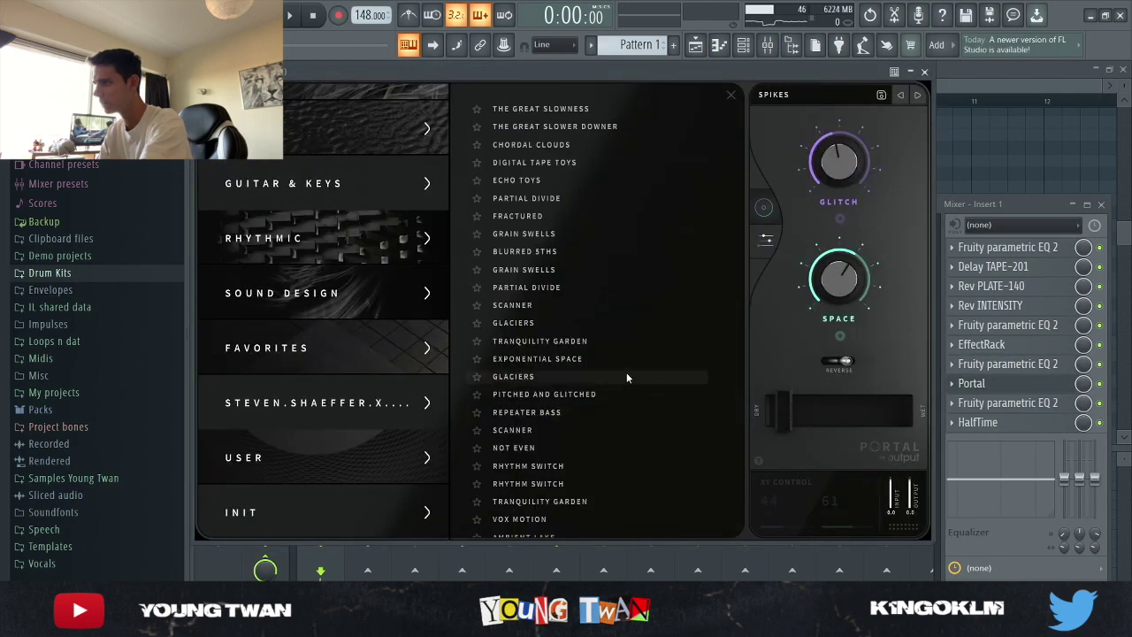
pyautogui.scroll(-3, 612, 357)
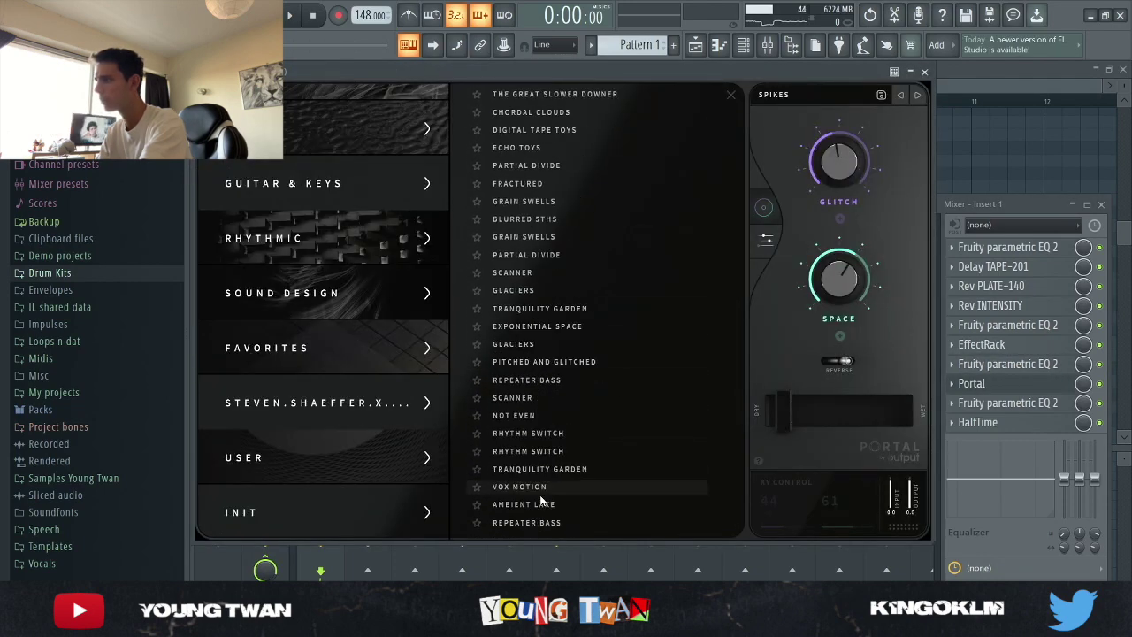
pyautogui.click(1027, 423)
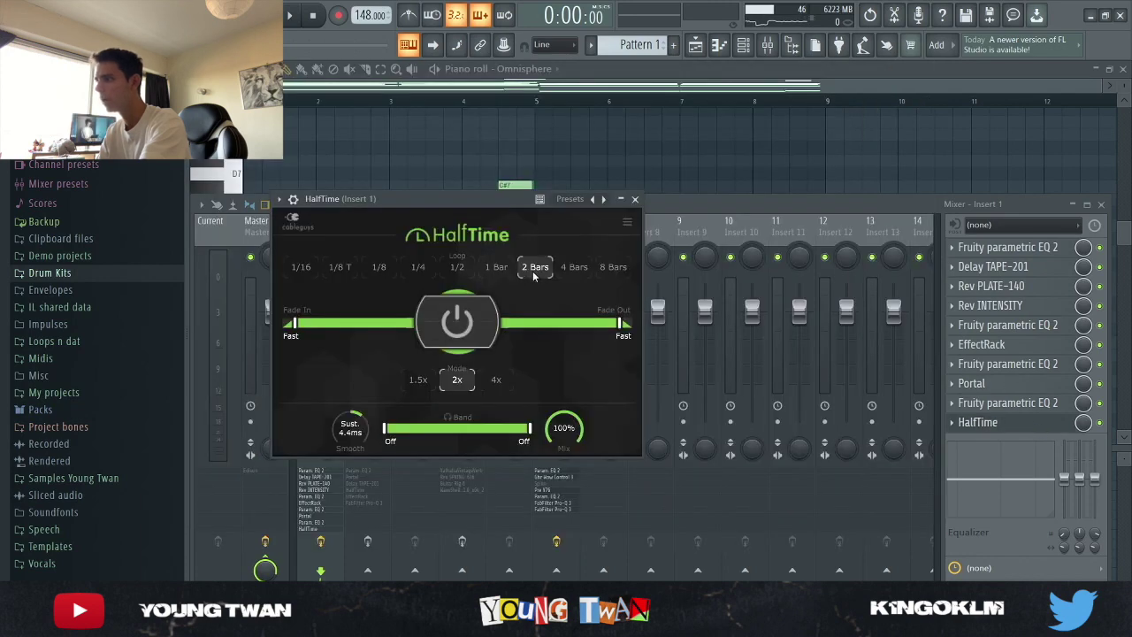
pyautogui.click(636, 200)
pyautogui.press('F6')
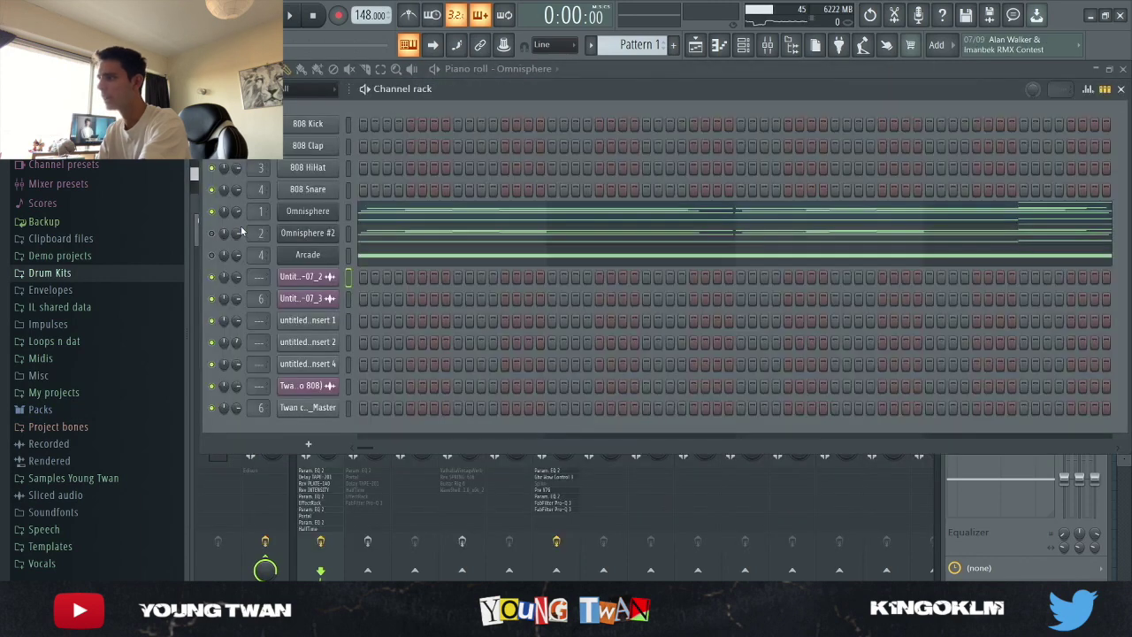
# Step: Check Omnisphere #2's Arpeggiated Flute Impressions patch and Insert 2, then play its arpeggio notes
pyautogui.click(311, 234)
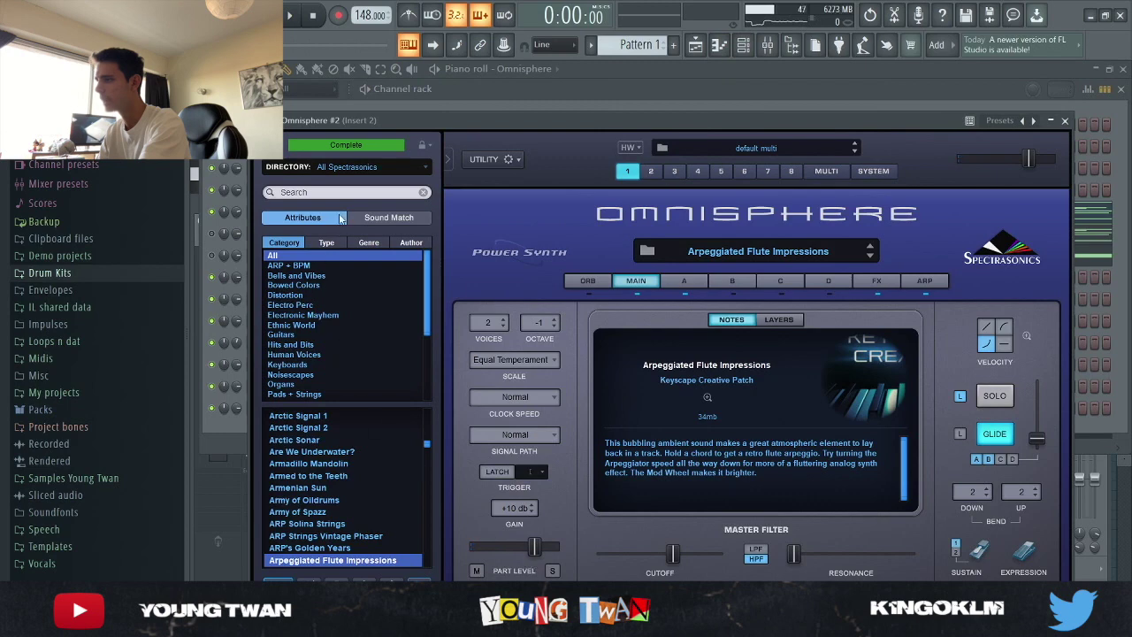
pyautogui.click(226, 429)
pyautogui.click(443, 239)
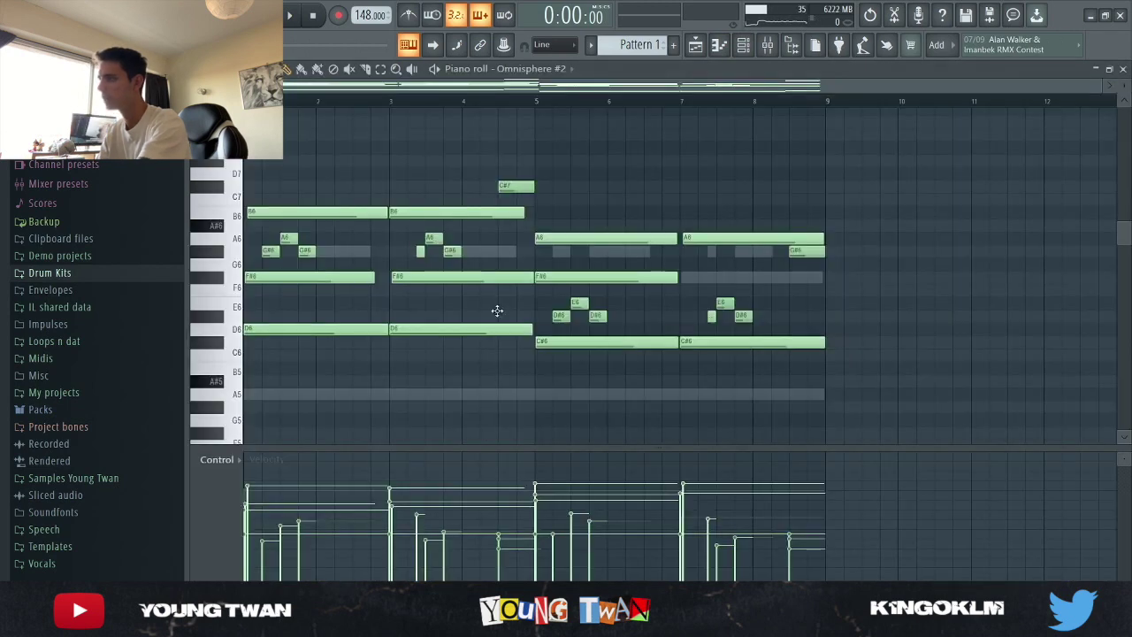
pyautogui.click(768, 45)
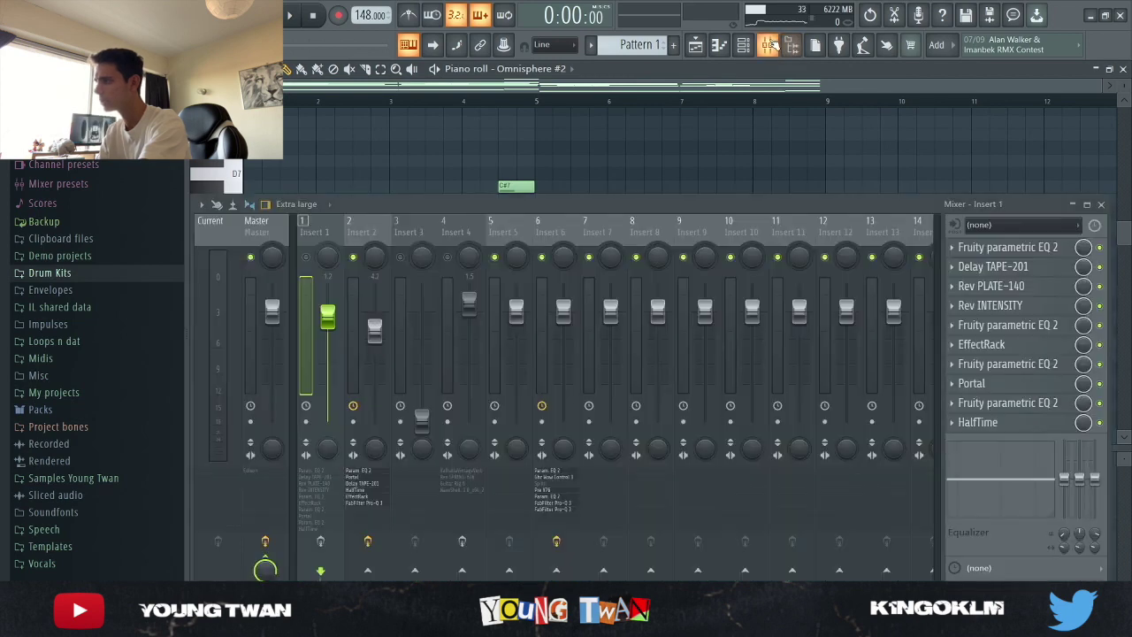
pyautogui.click(364, 228)
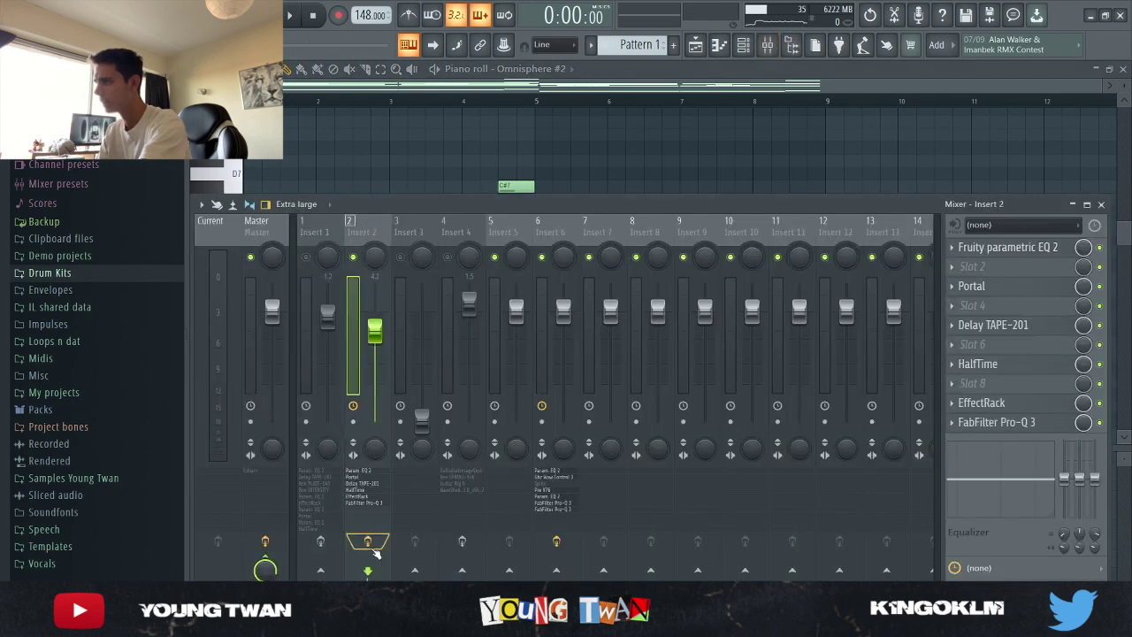
pyautogui.press('F9')
pyautogui.press('space')
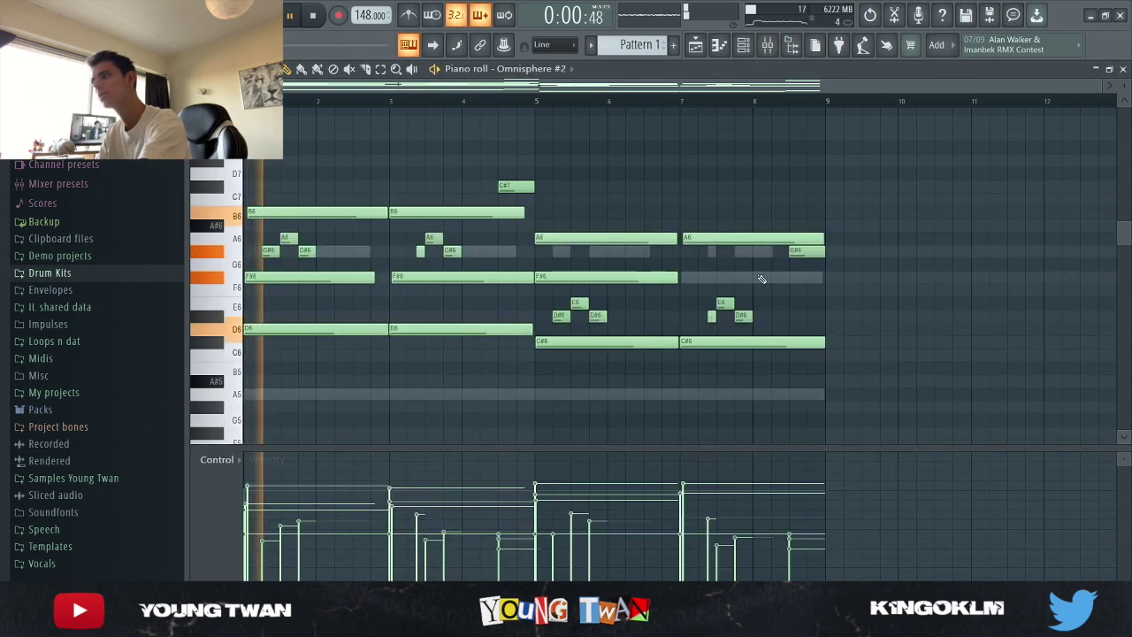
# Step: Show the mixer during flute playback, then stop with Insert 2's effect chain visible
pyautogui.press('space')
pyautogui.click(768, 45)
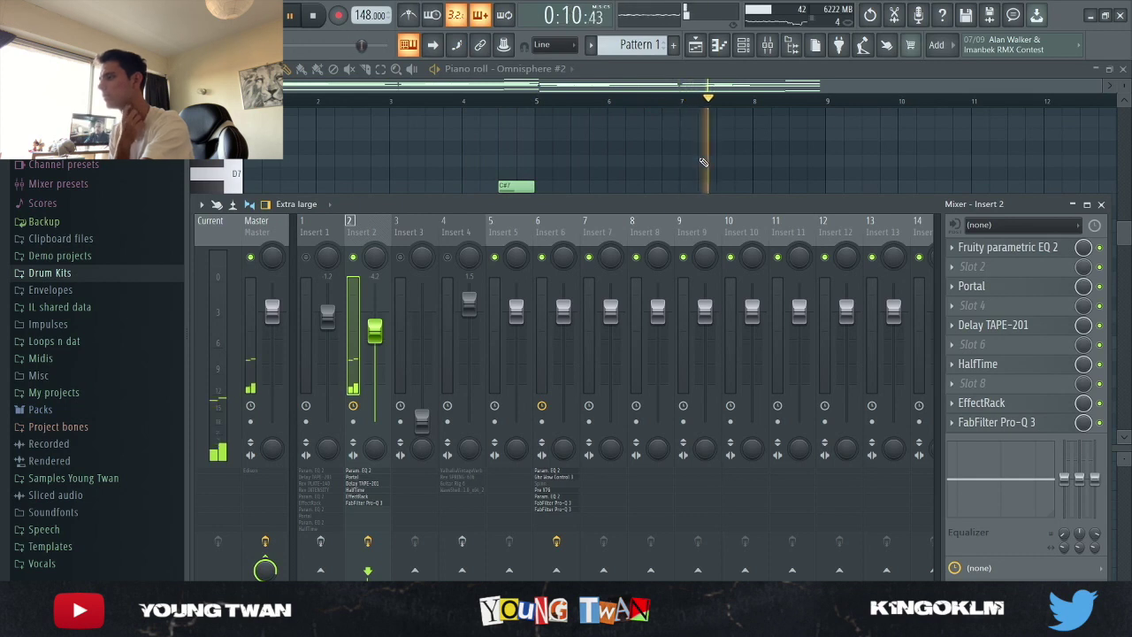
pyautogui.press('space')
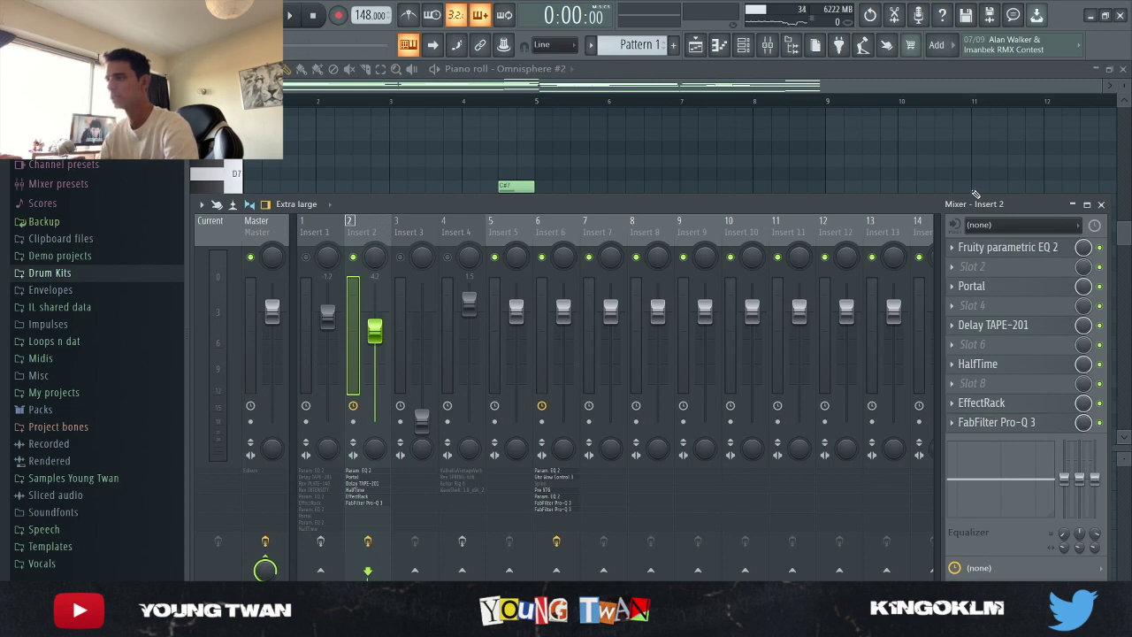
# Step: Inspect the flute's Fruity parametric EQ 2, Portal and Delay TAPE-201 on Insert 2
pyautogui.click(1051, 247)
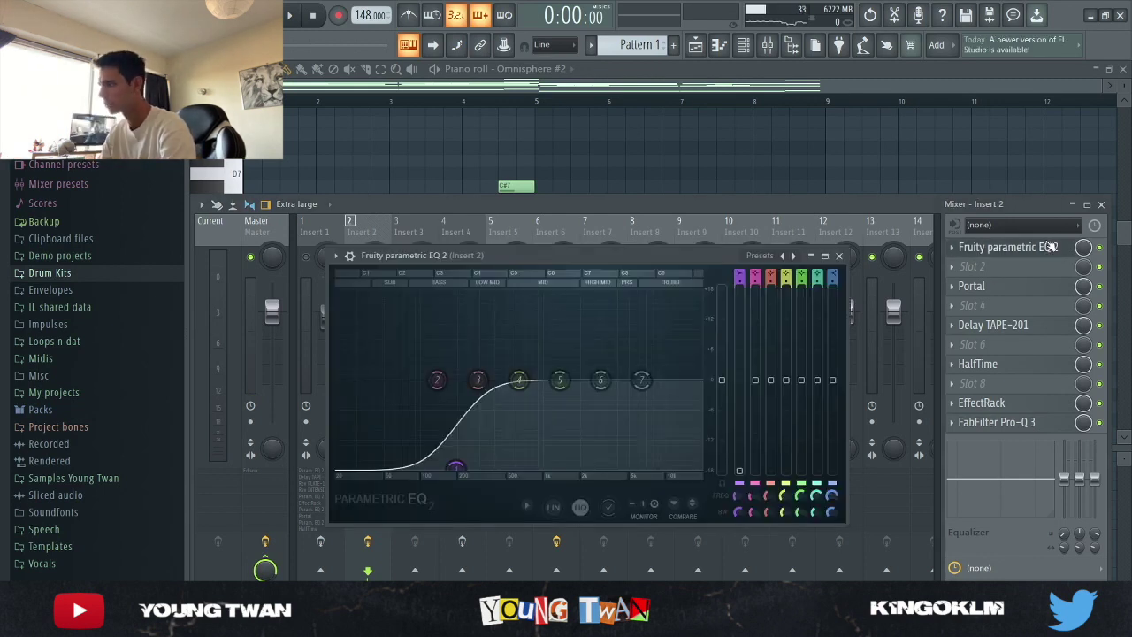
pyautogui.click(1022, 287)
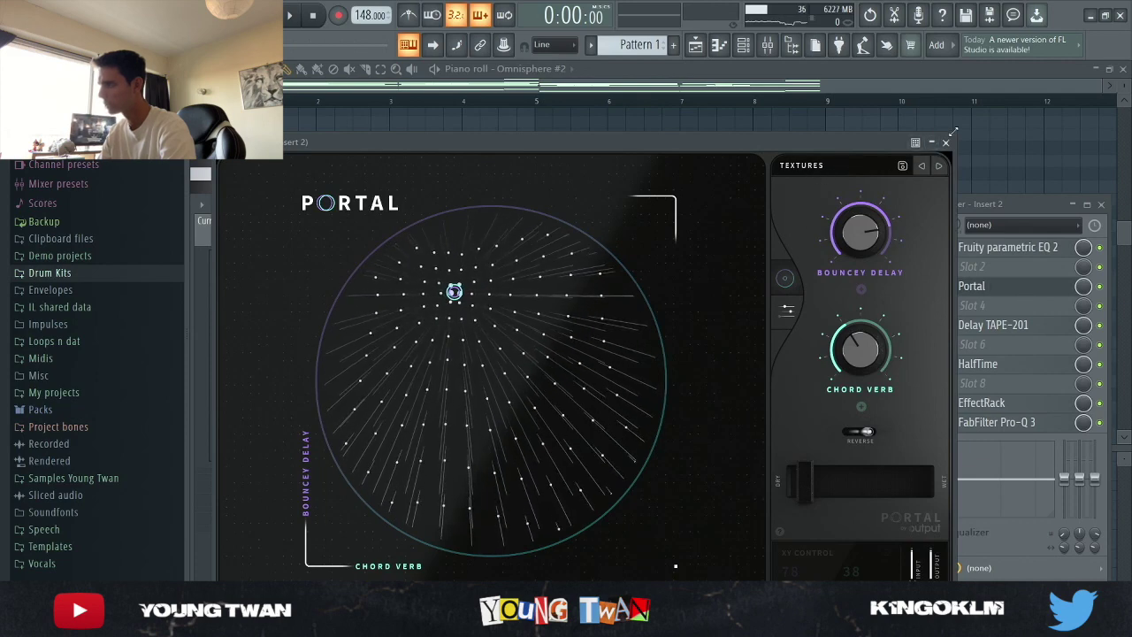
pyautogui.click(946, 142)
pyautogui.click(1014, 325)
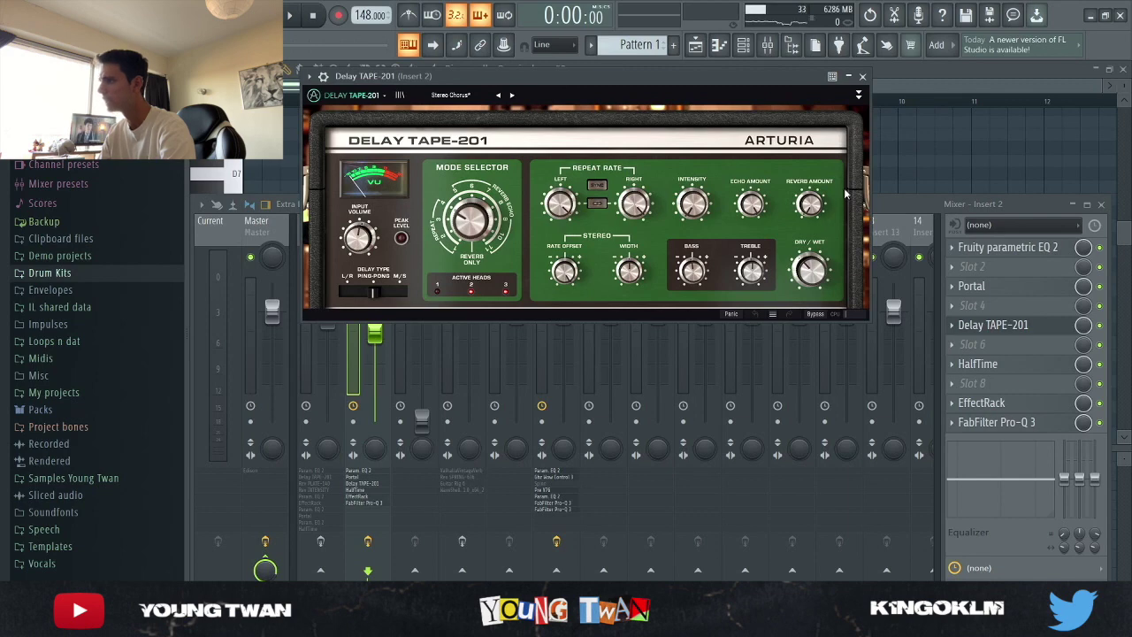
# Step: Check HalfTime, EffectRack and Pro-Q 3's band-pass filter, then show the Channel rack
pyautogui.click(1018, 365)
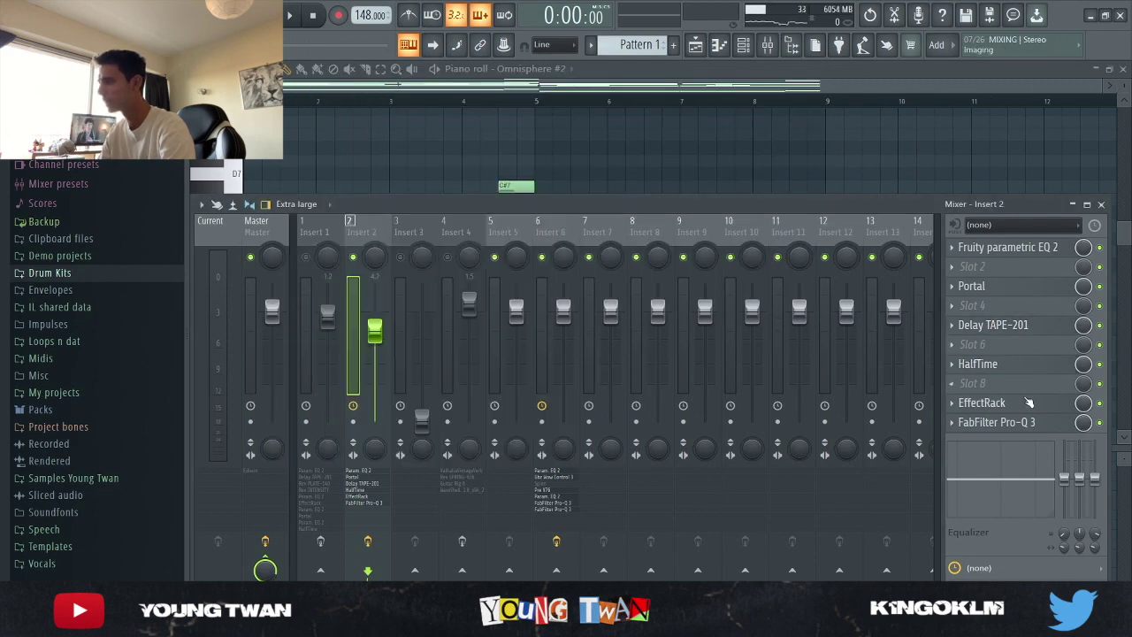
pyautogui.click(1024, 404)
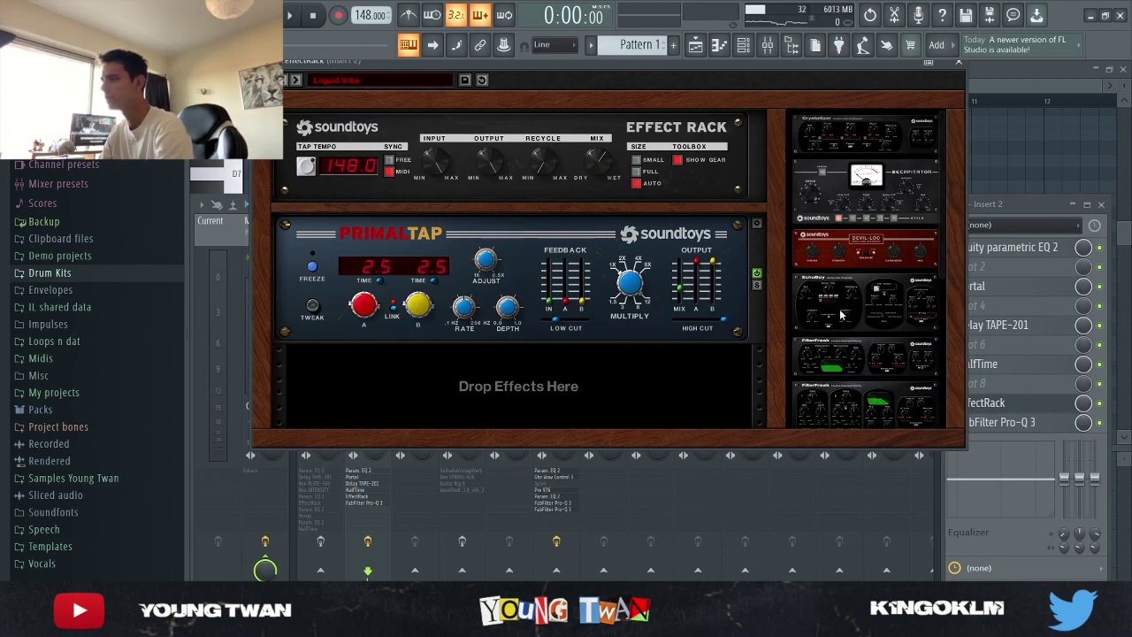
pyautogui.click(1035, 405)
pyautogui.click(1030, 423)
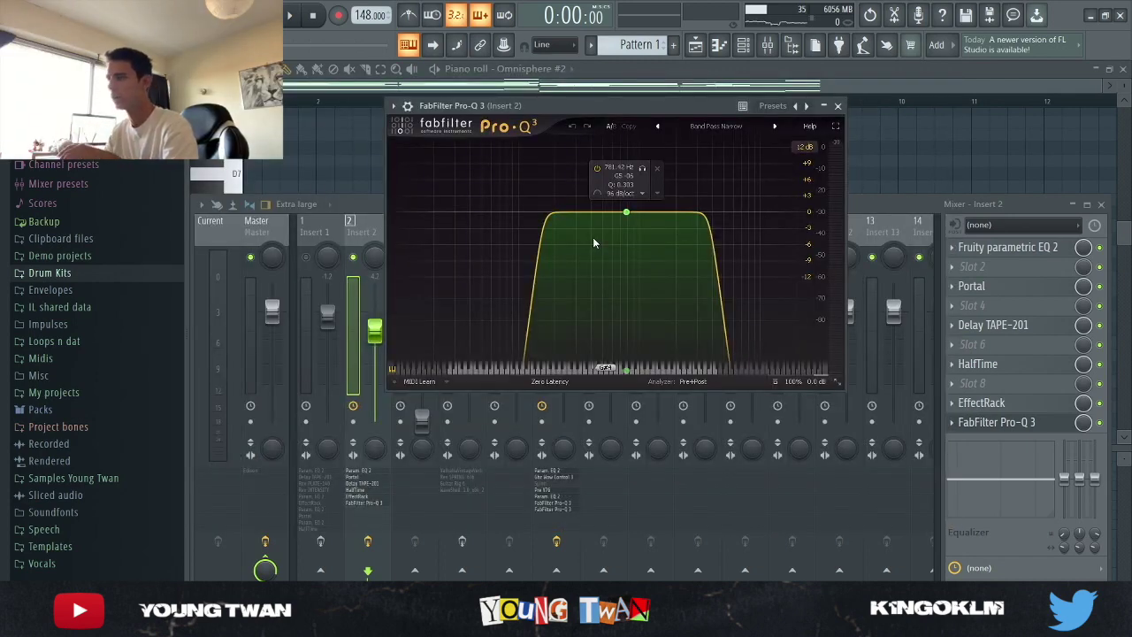
pyautogui.press('F6')
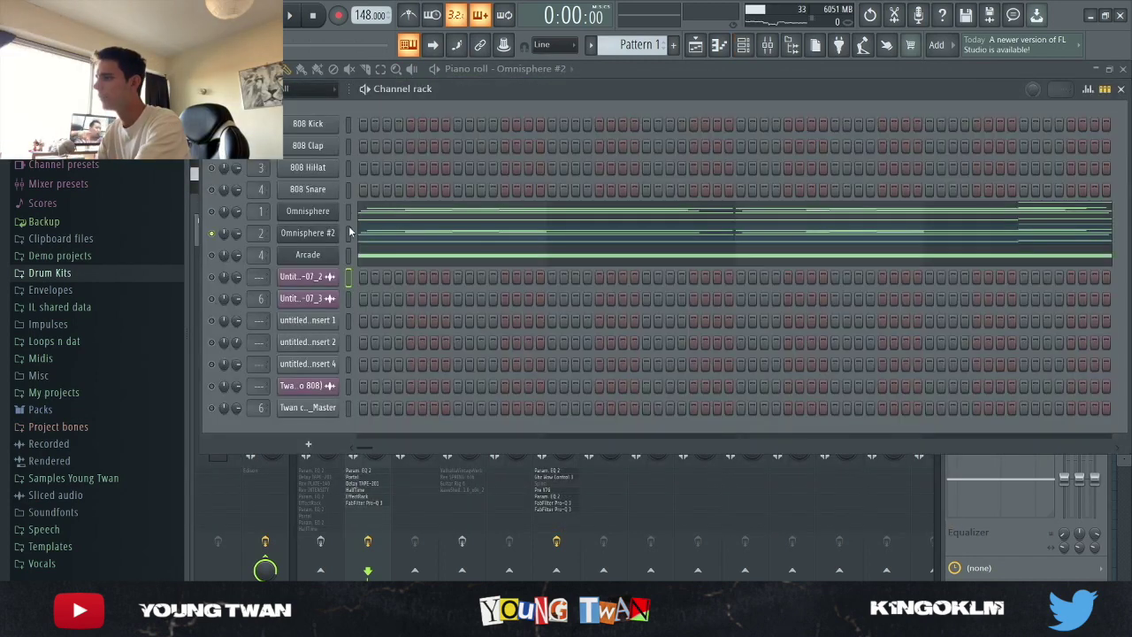
# Step: Open the Arcade instrument's piano roll and play its held A5 note
pyautogui.click(295, 257)
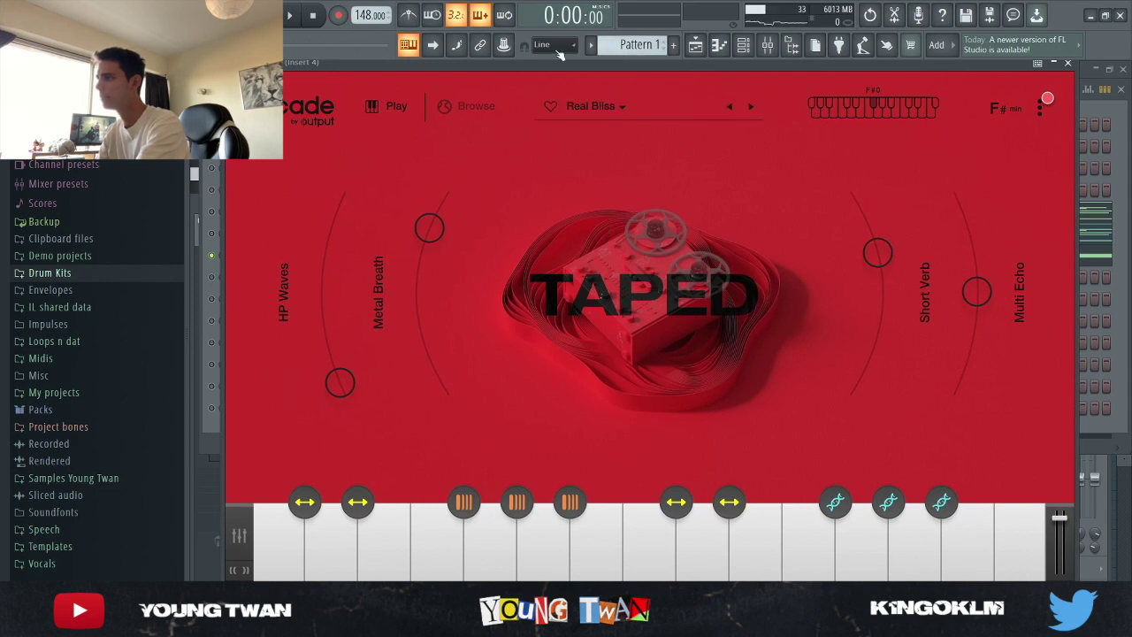
pyautogui.press('F7')
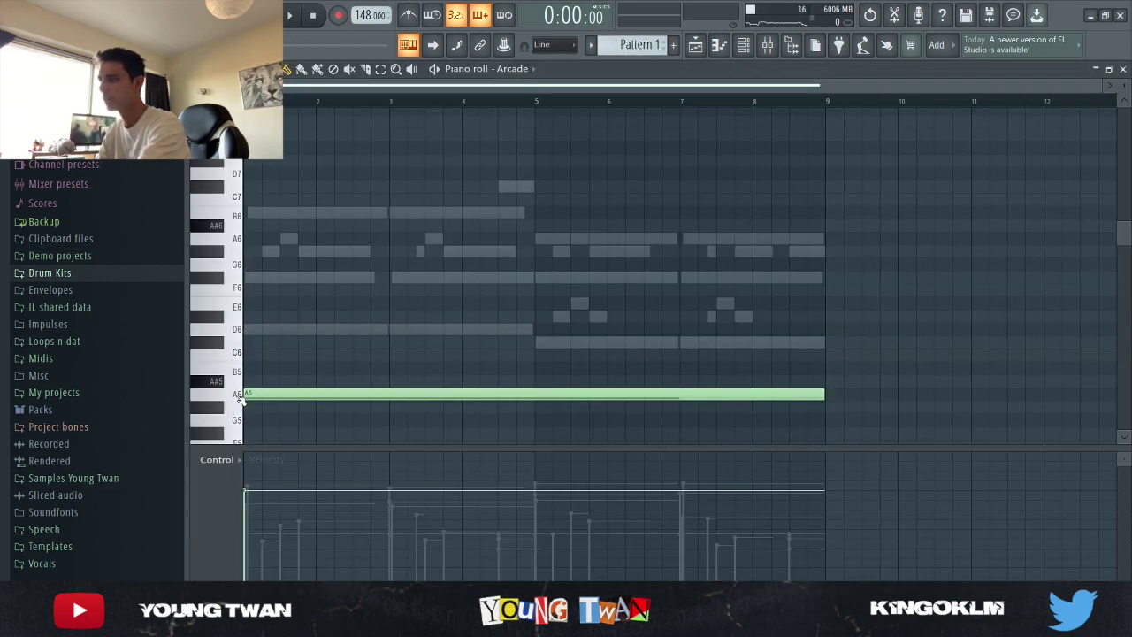
pyautogui.press('space')
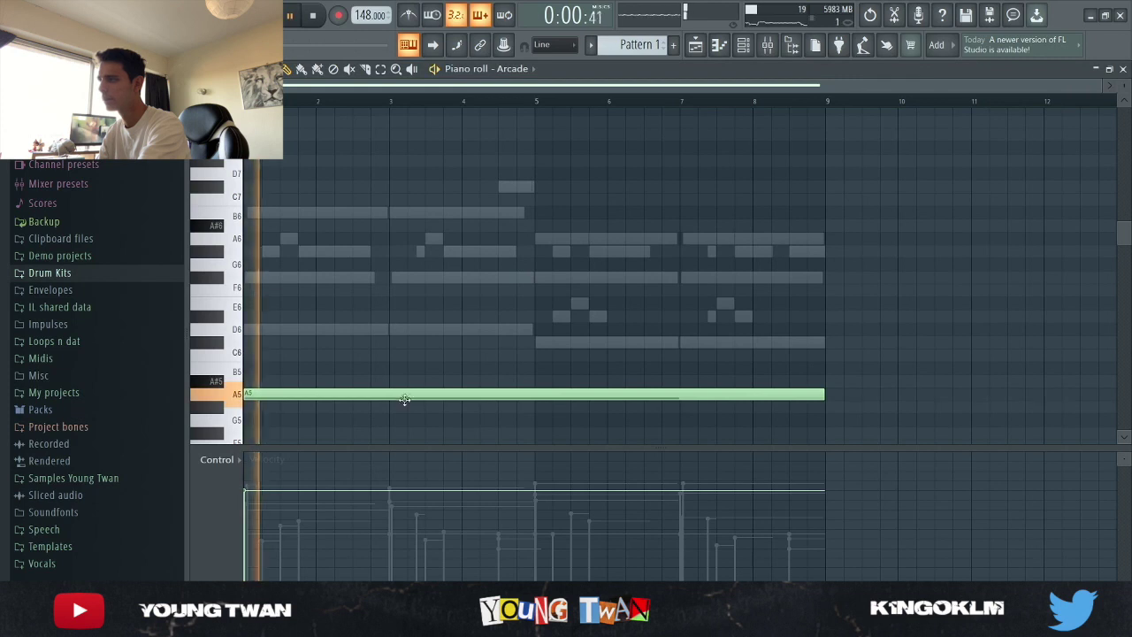
# Step: Stop playback, show Insert 4's chain in the mixer, and inspect ValhallaVintageVerb
pyautogui.press('space')
pyautogui.click(768, 46)
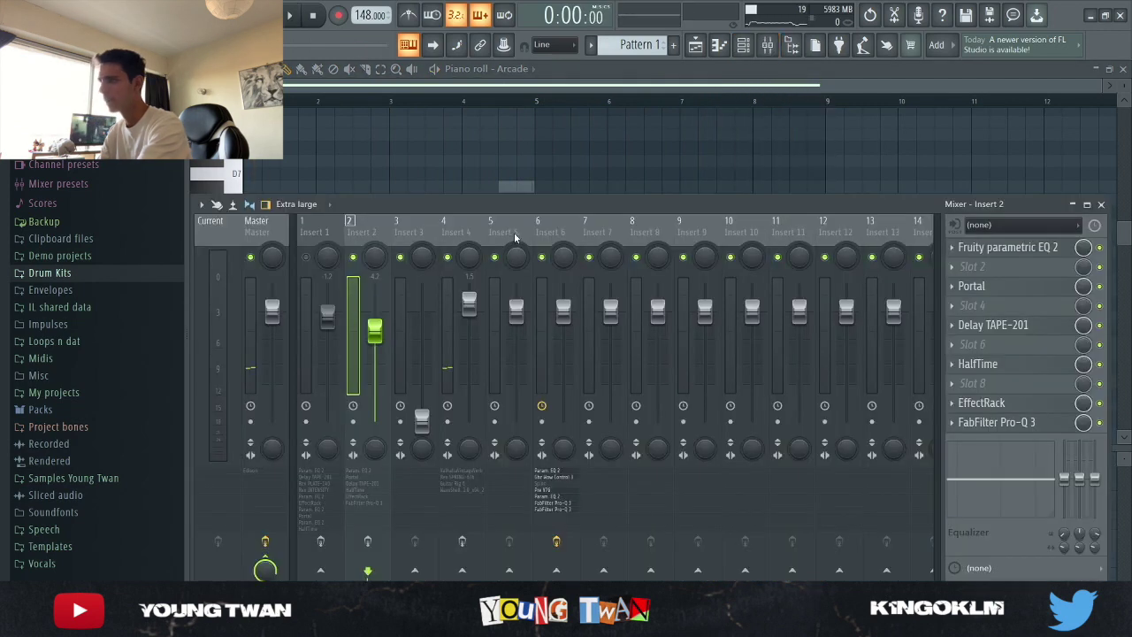
pyautogui.click(465, 232)
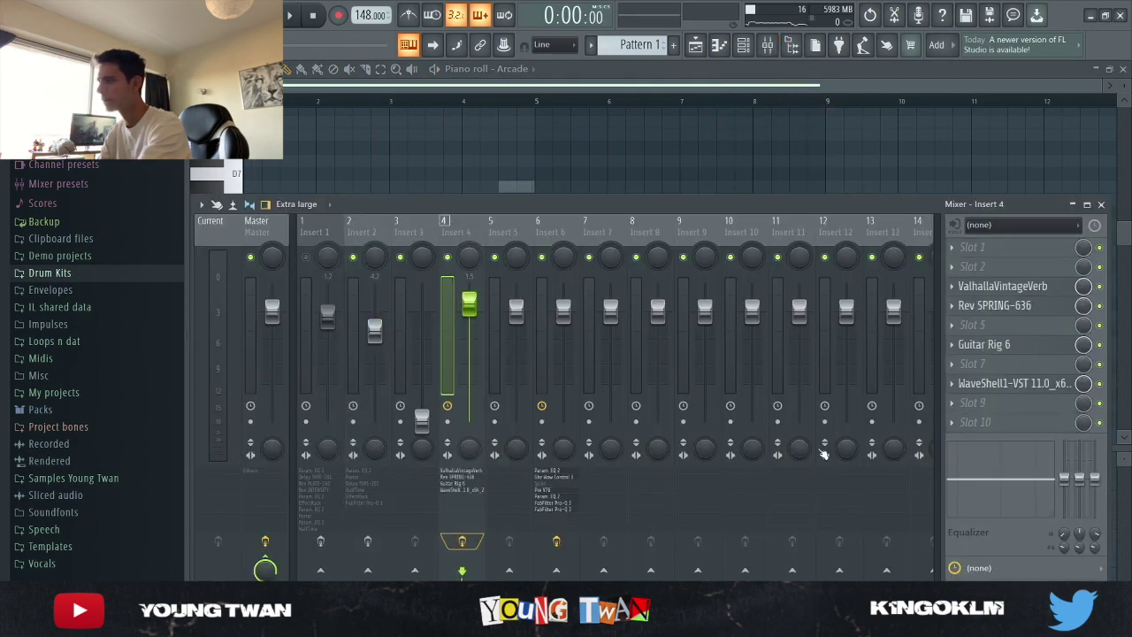
pyautogui.click(1044, 288)
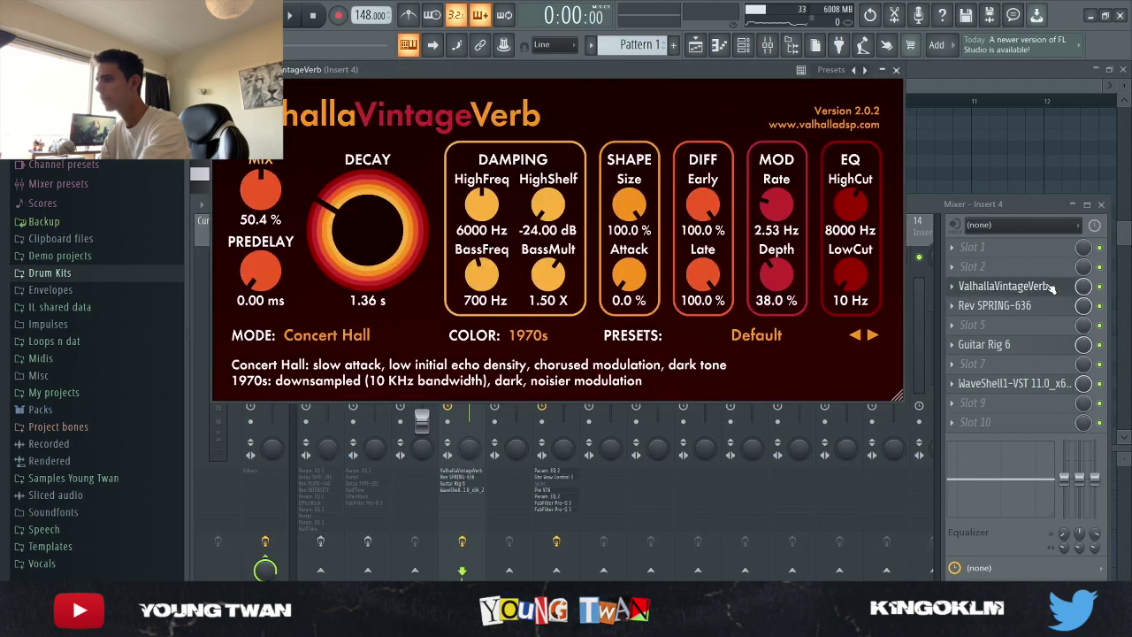
pyautogui.click(1042, 288)
# Step: Inspect and close Rev SPRING-636, Guitar Rig 6 and the S1 Stereo Imager on Insert 4
pyautogui.click(994, 310)
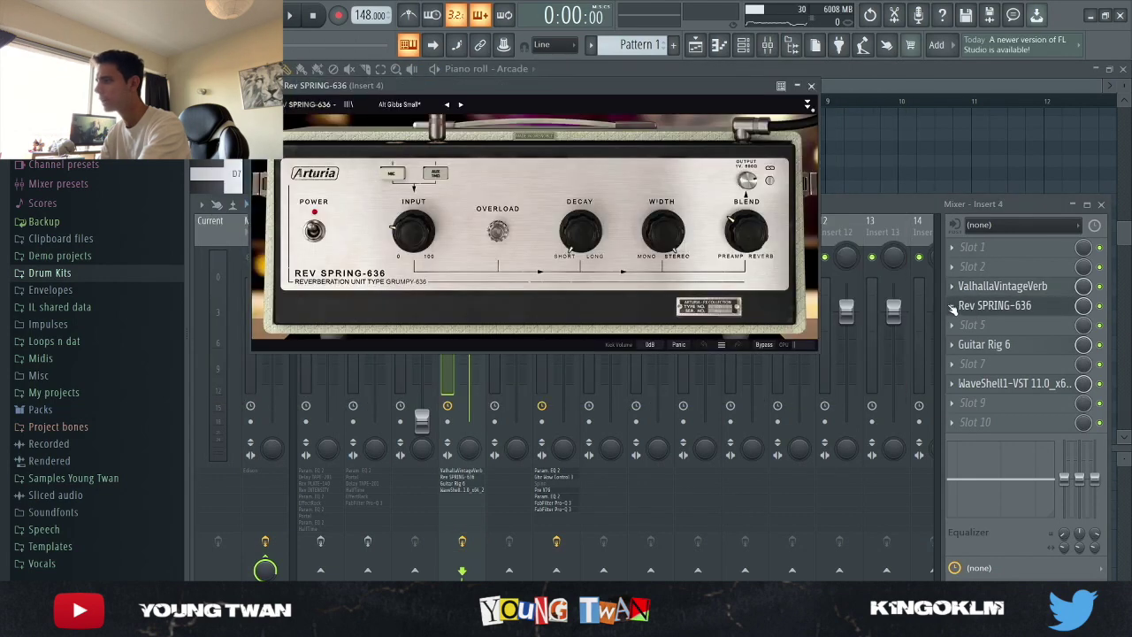
pyautogui.click(969, 288)
pyautogui.click(991, 287)
pyautogui.click(1009, 345)
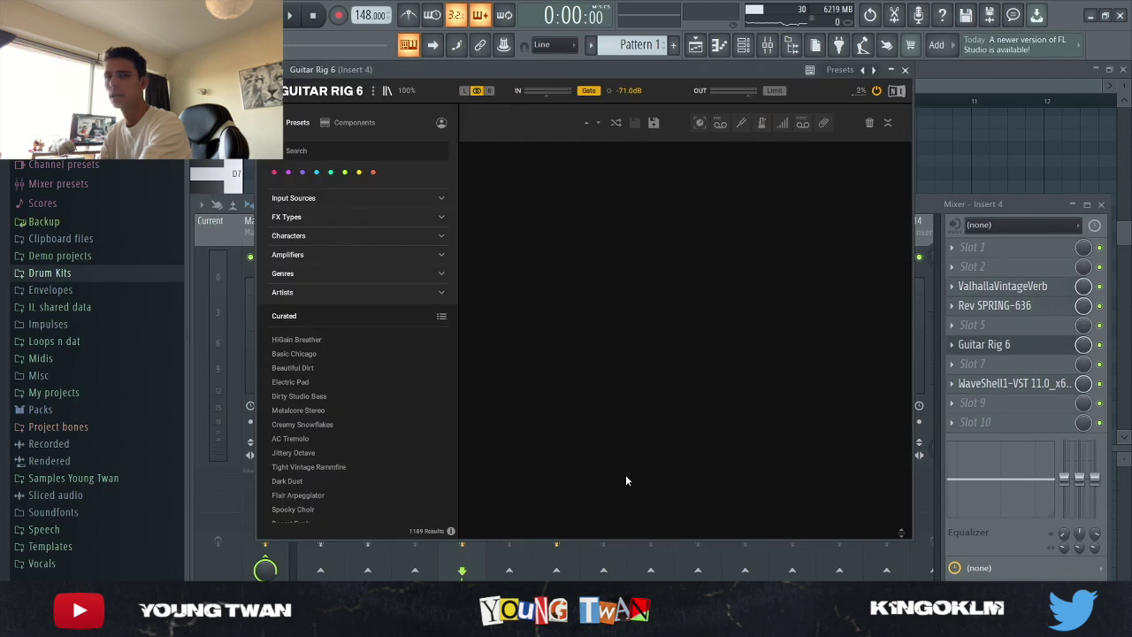
pyautogui.click(905, 69)
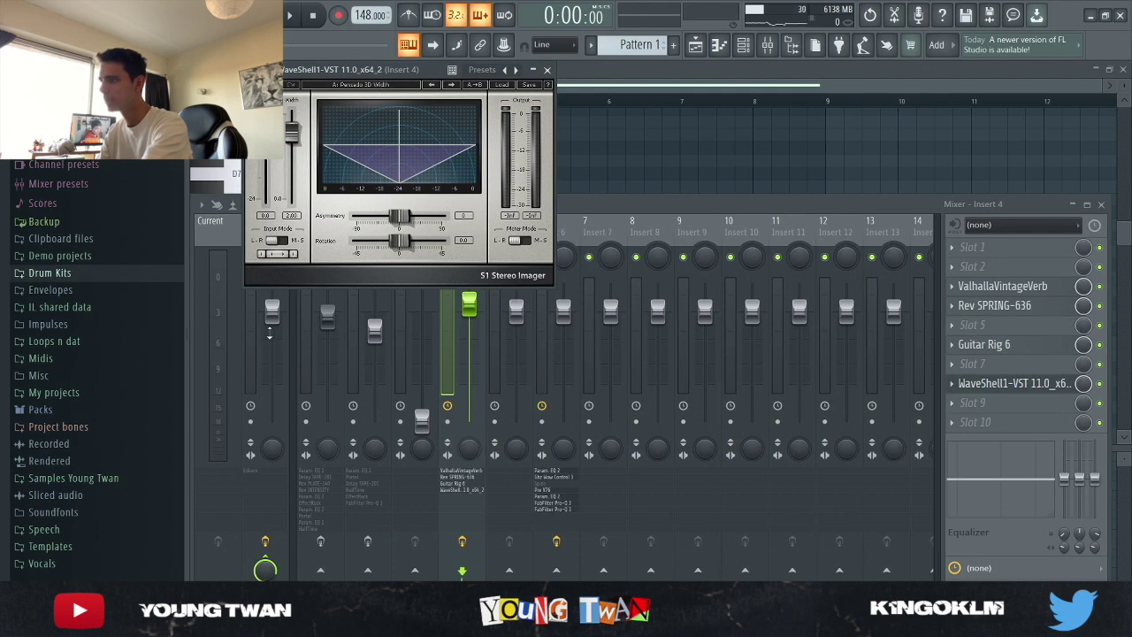
pyautogui.click(548, 70)
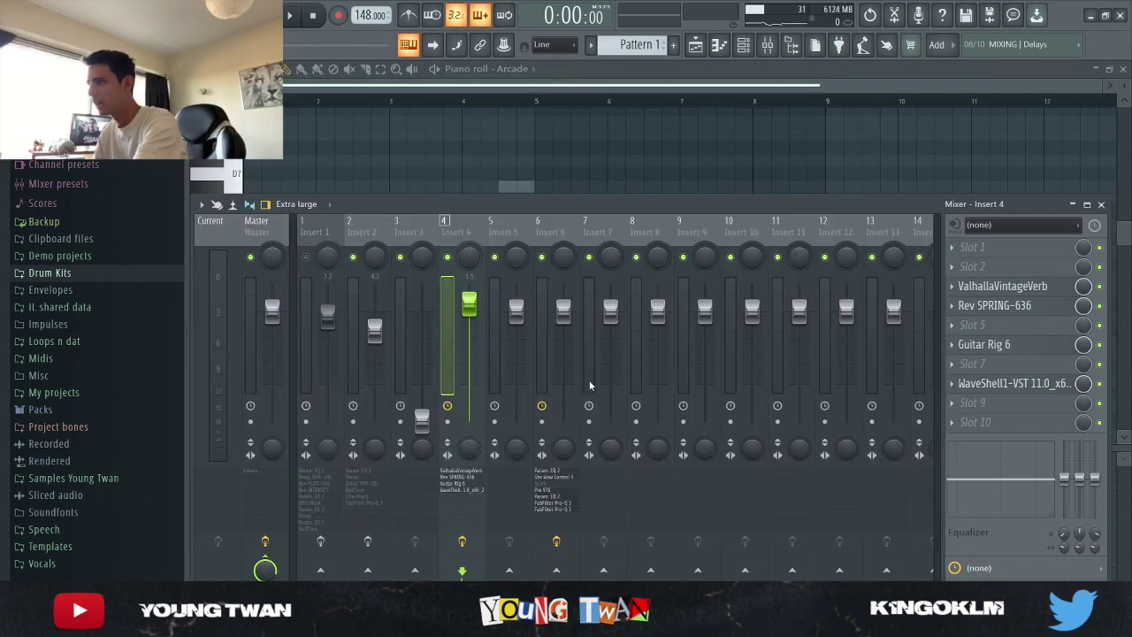
# Step: Hide the mixer, play the Arcade note pattern, and stop it
pyautogui.press('F9')
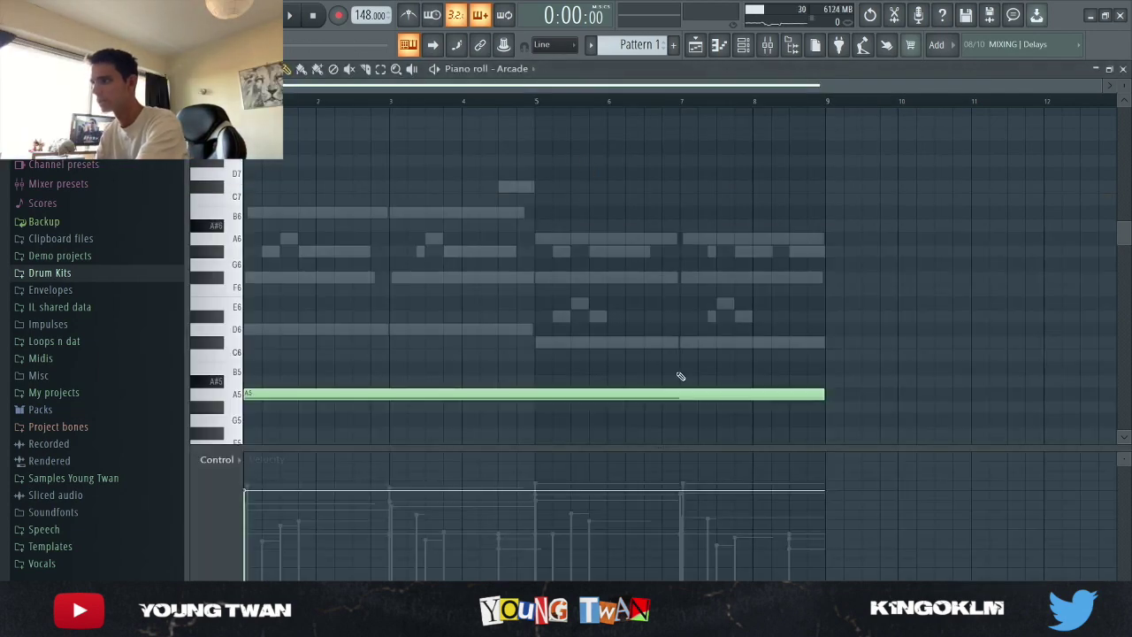
pyautogui.press('space')
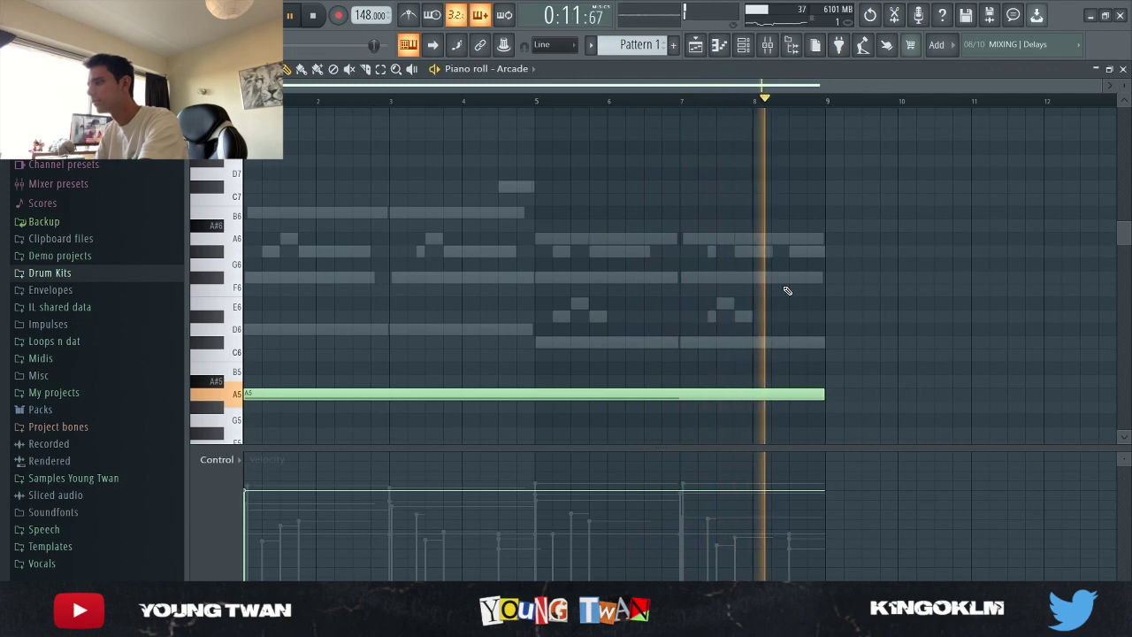
pyautogui.press('space')
pyautogui.press('F9')
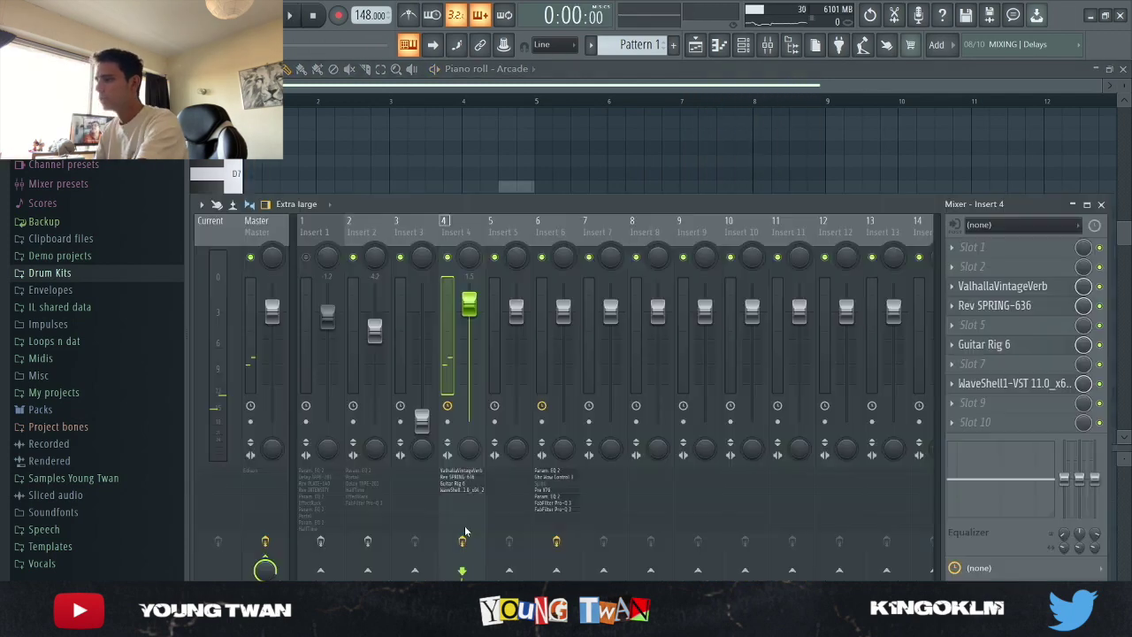
pyautogui.press('F9')
# Step: In the playlist, check the Track 4 clip's sample settings and select the Track 5 clip
pyautogui.click(695, 44)
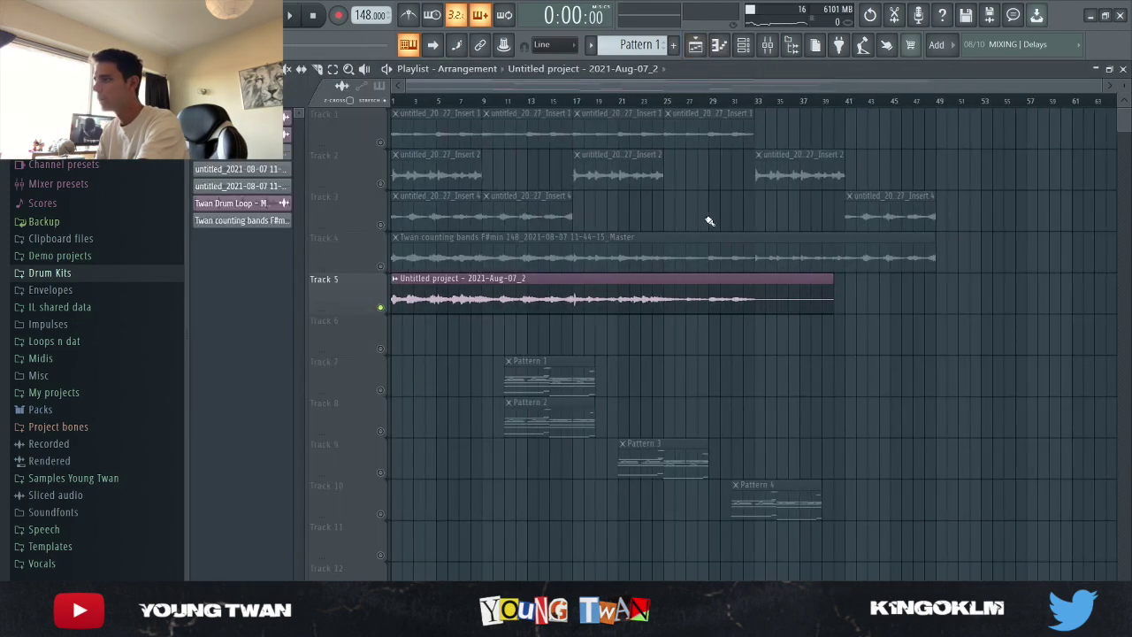
pyautogui.doubleClick(438, 255)
pyautogui.click(734, 256)
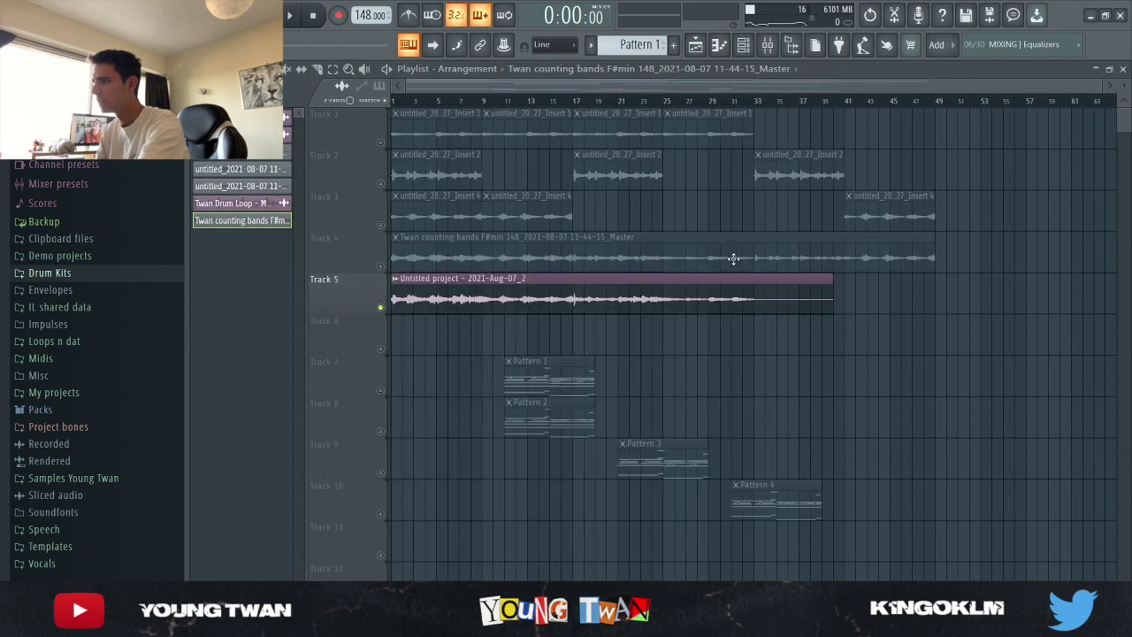
pyautogui.click(390, 276)
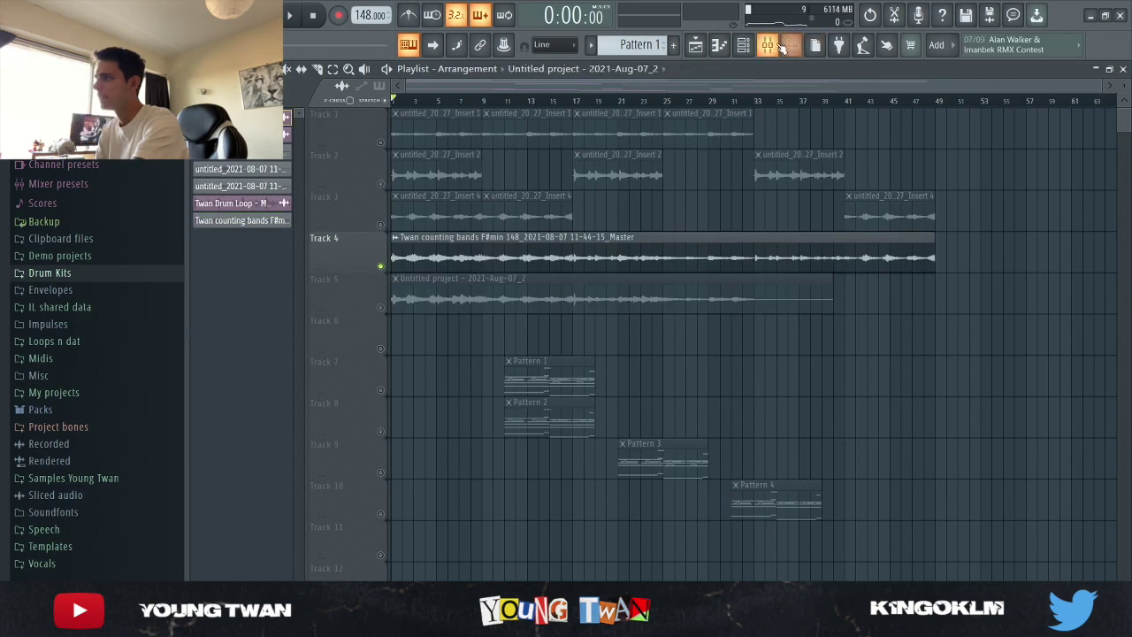
# Step: Play the arrangement with the mixer showing Insert 6's effect chain
pyautogui.press('F9')
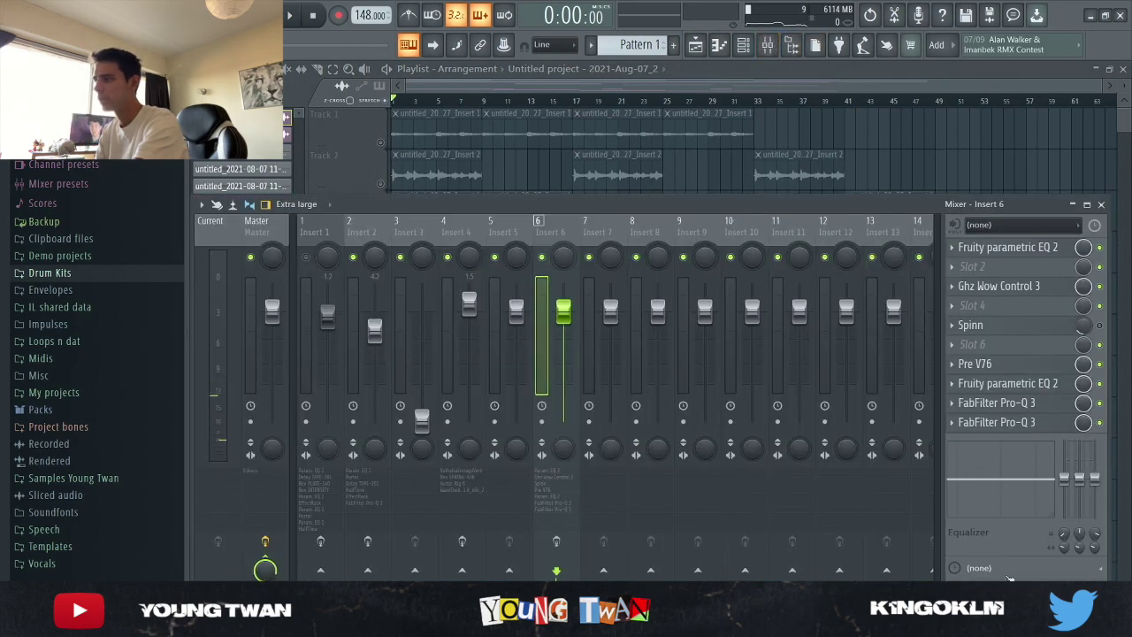
pyautogui.press('F9')
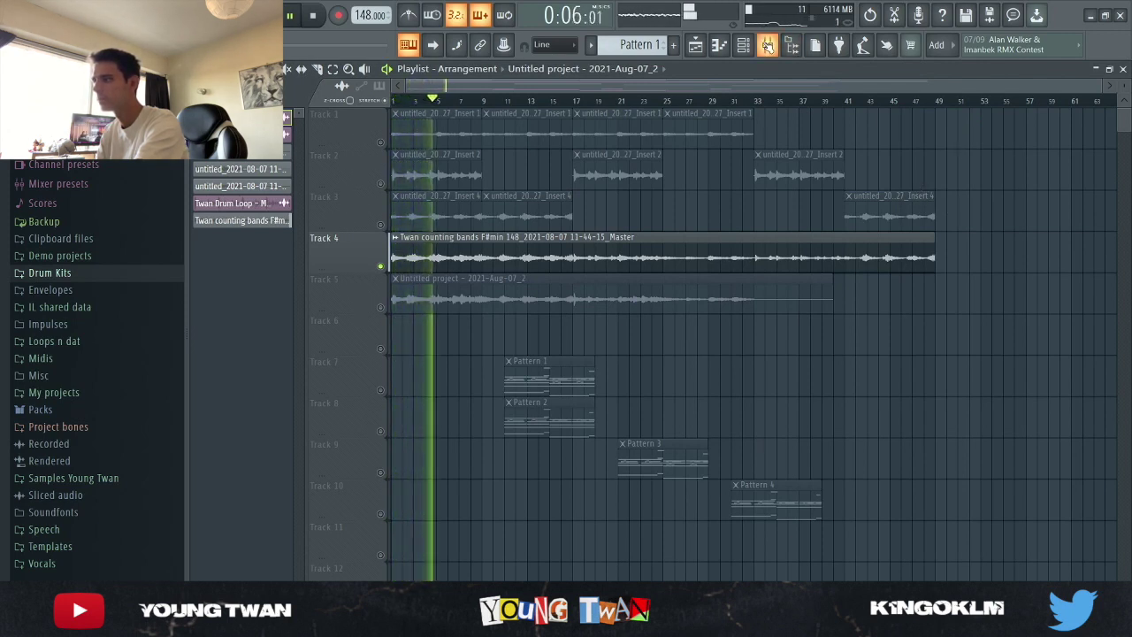
pyautogui.press('space')
pyautogui.click(768, 46)
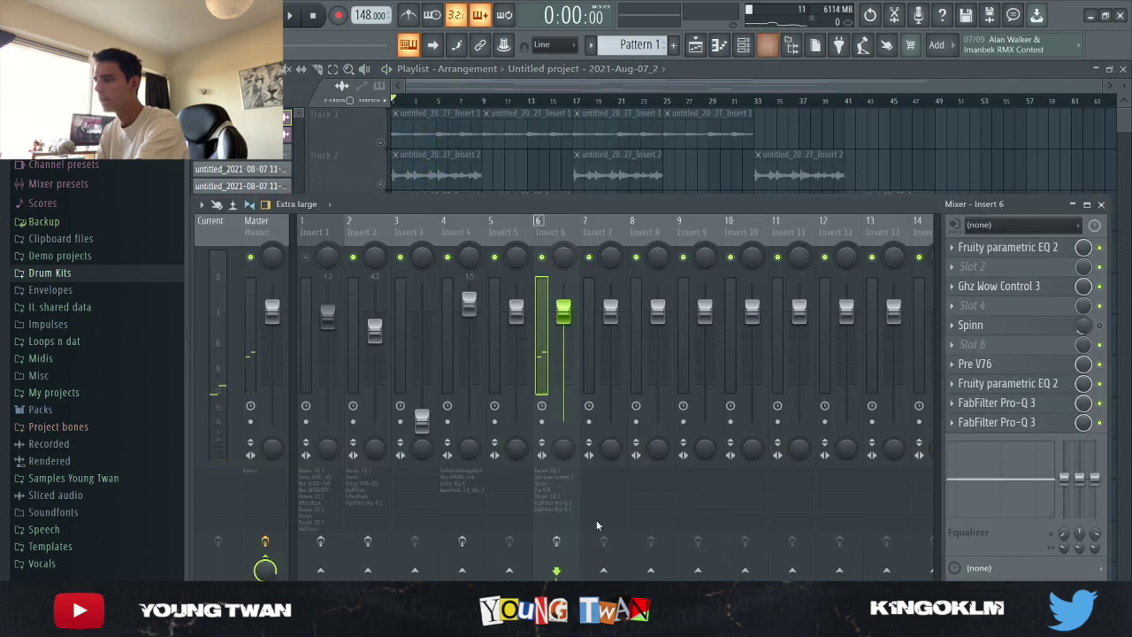
pyautogui.click(968, 162)
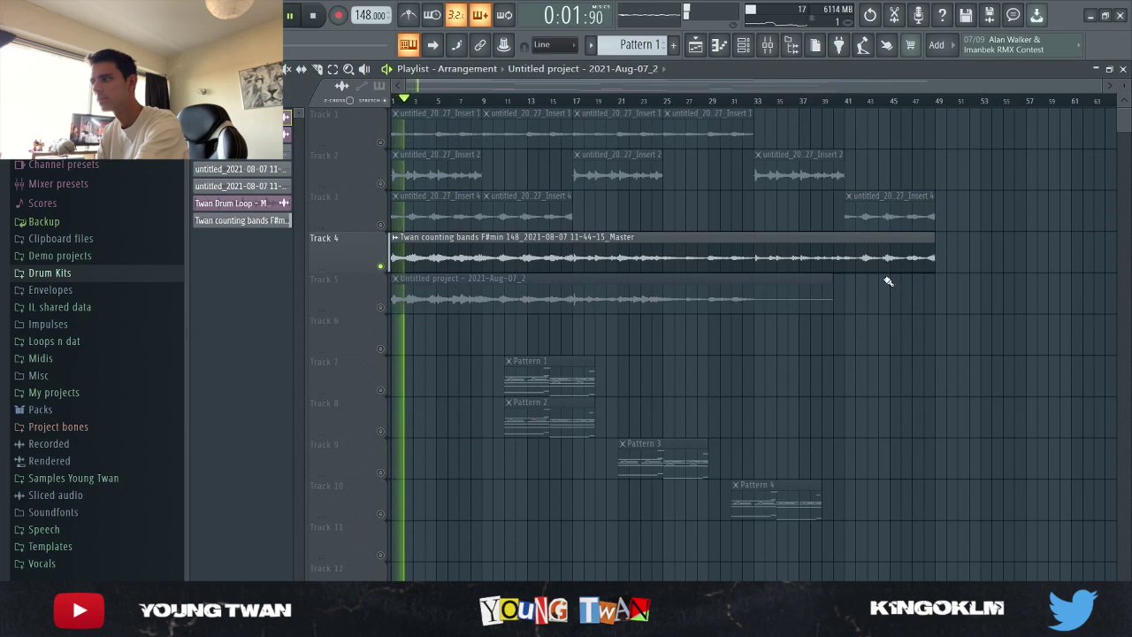
pyautogui.click(778, 48)
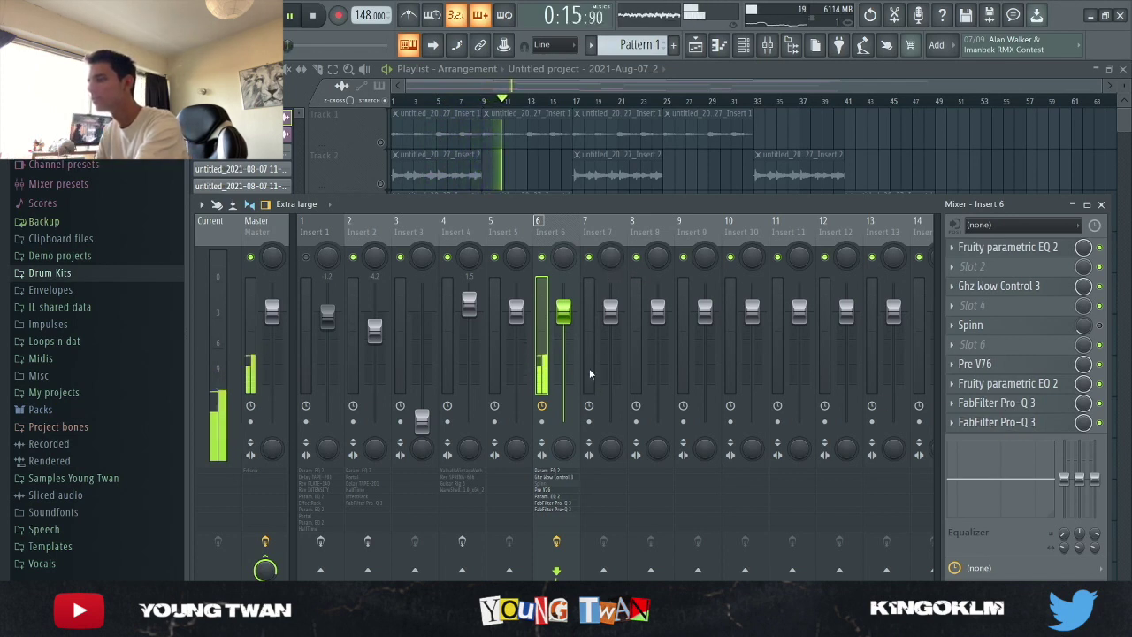
# Step: Stop playback and inspect Insert 6's Parametric EQ 2, Wow Control 3 and Spinn effects
pyautogui.press('space')
pyautogui.click(1018, 251)
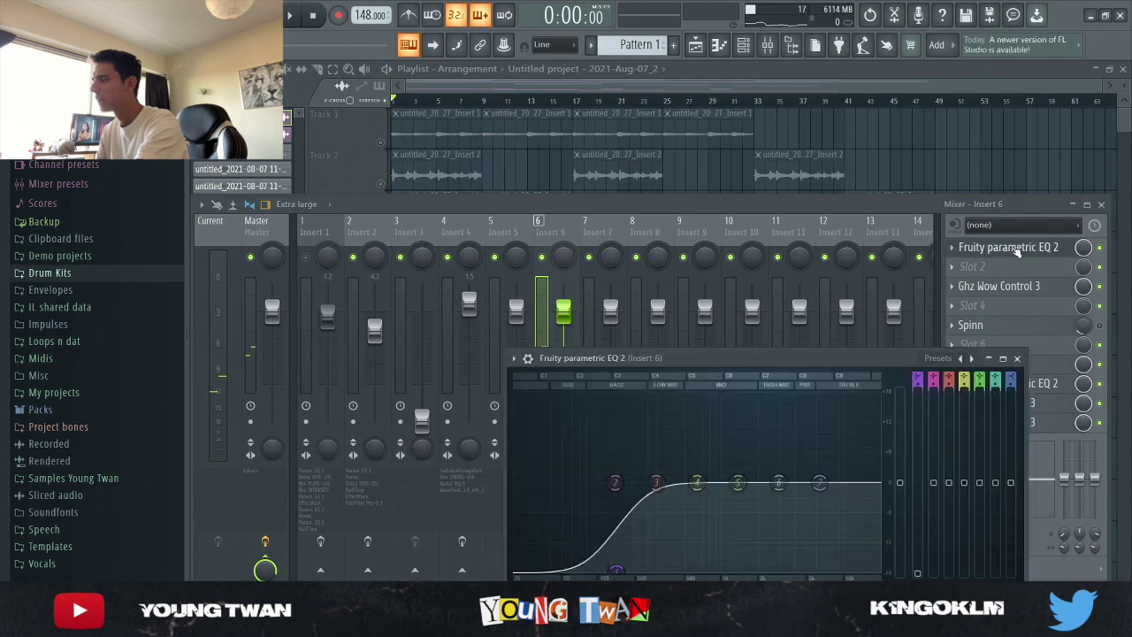
pyautogui.click(1017, 358)
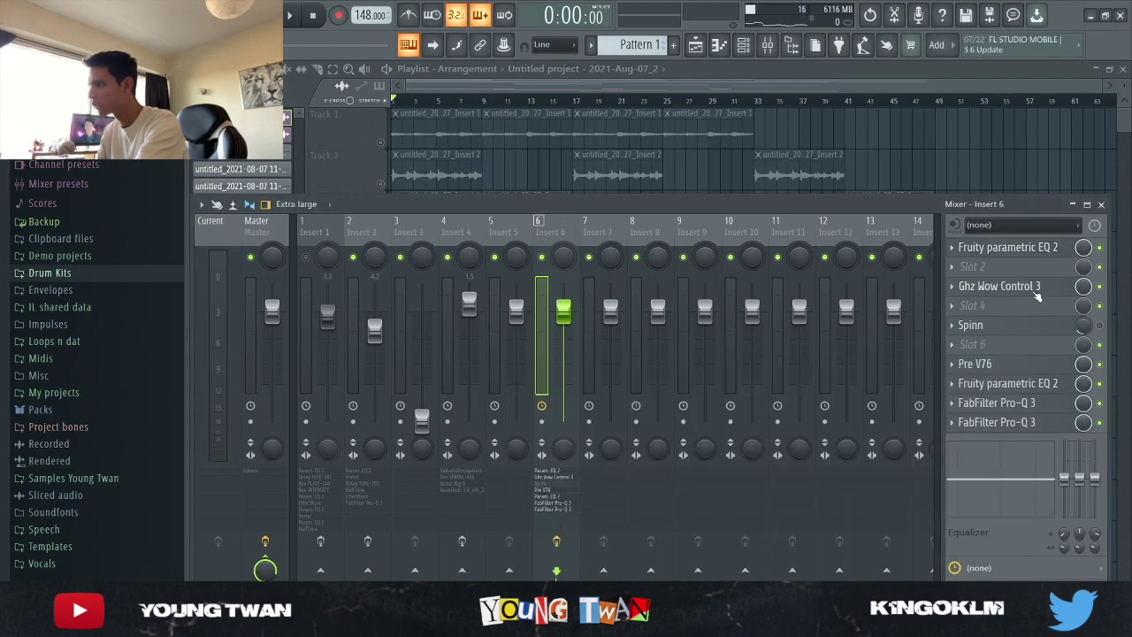
pyautogui.click(1035, 292)
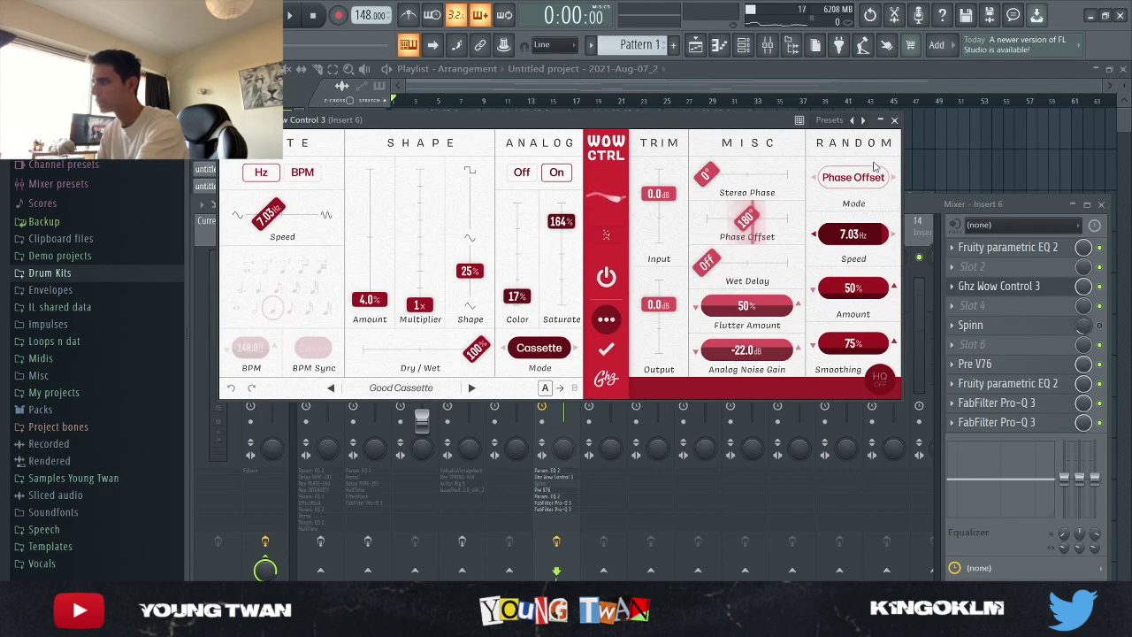
pyautogui.click(1009, 301)
pyautogui.click(1033, 329)
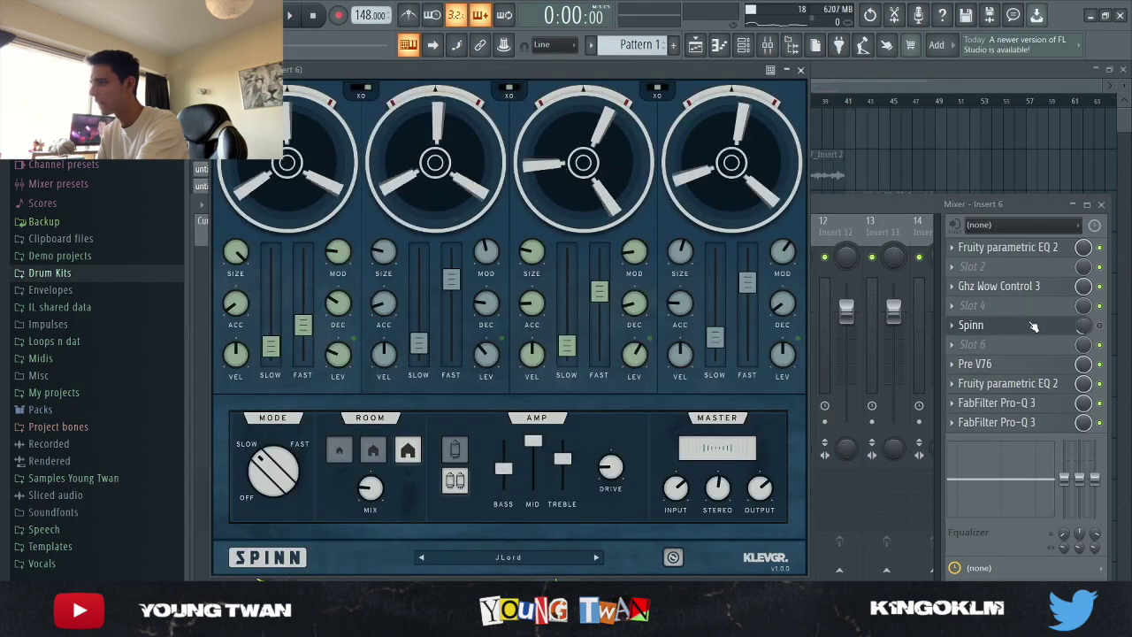
pyautogui.click(1006, 328)
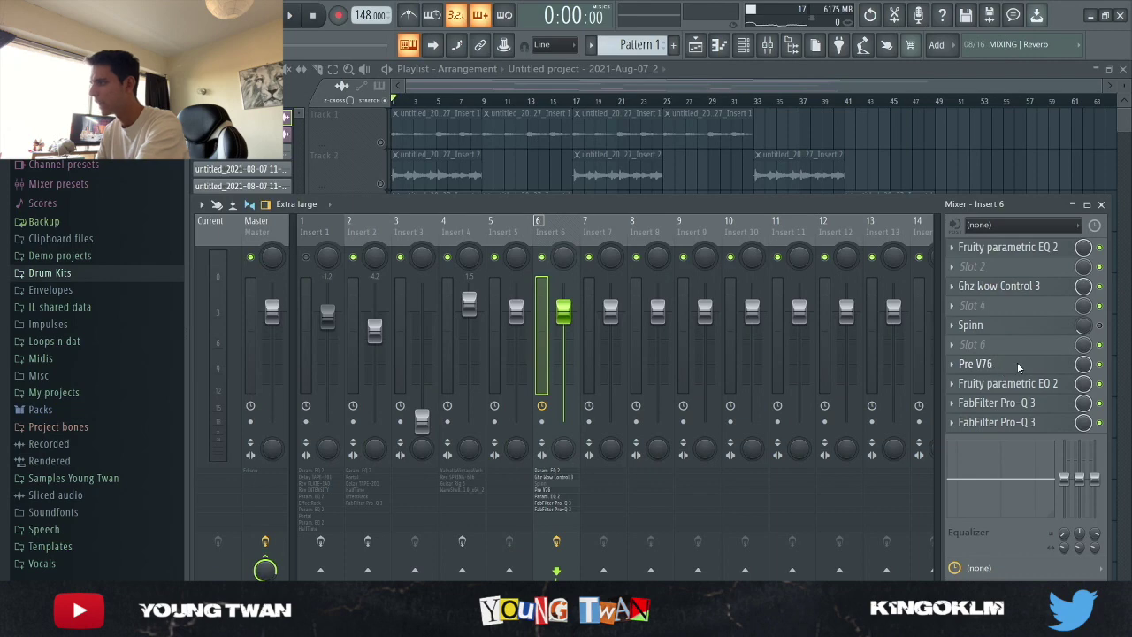
# Step: Inspect Pre V76, the second Parametric EQ 2 and Pro-Q 3, then close the mixer
pyautogui.click(1001, 365)
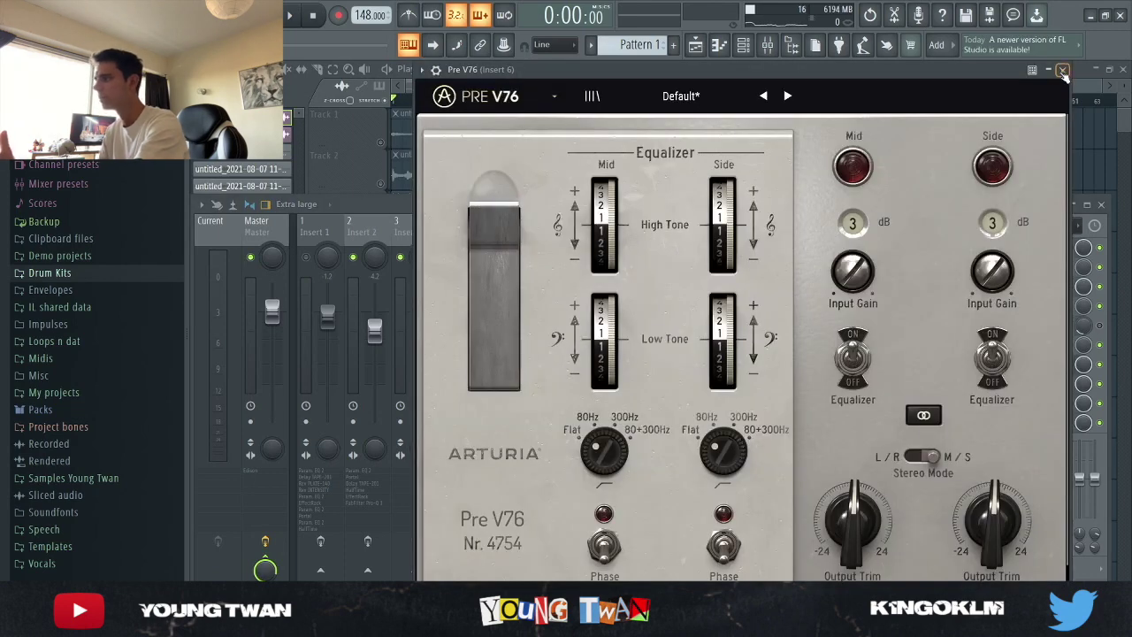
pyautogui.moveTo(978, 78); pyautogui.dragTo(827, 68)
pyautogui.click(915, 65)
pyautogui.click(1009, 384)
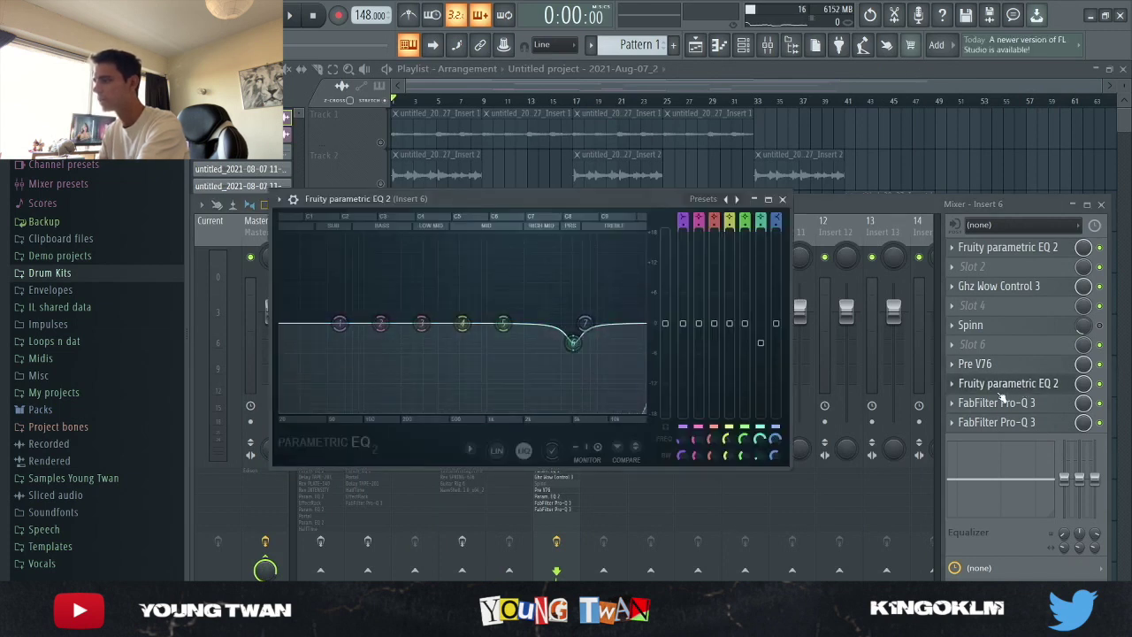
pyautogui.click(1034, 390)
pyautogui.click(1039, 403)
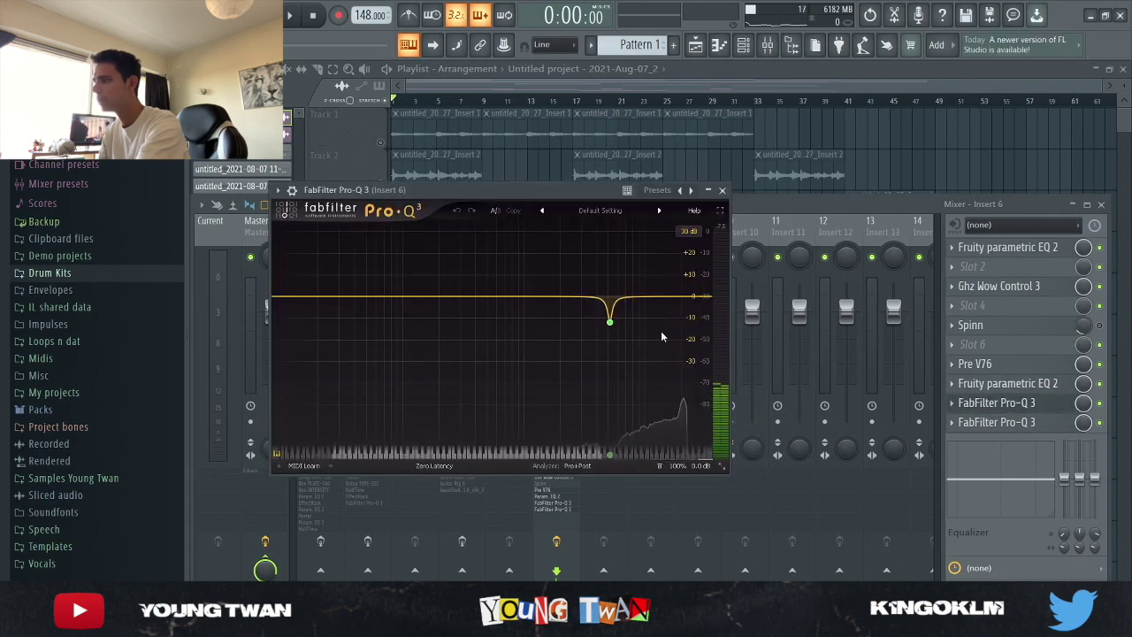
pyautogui.click(997, 421)
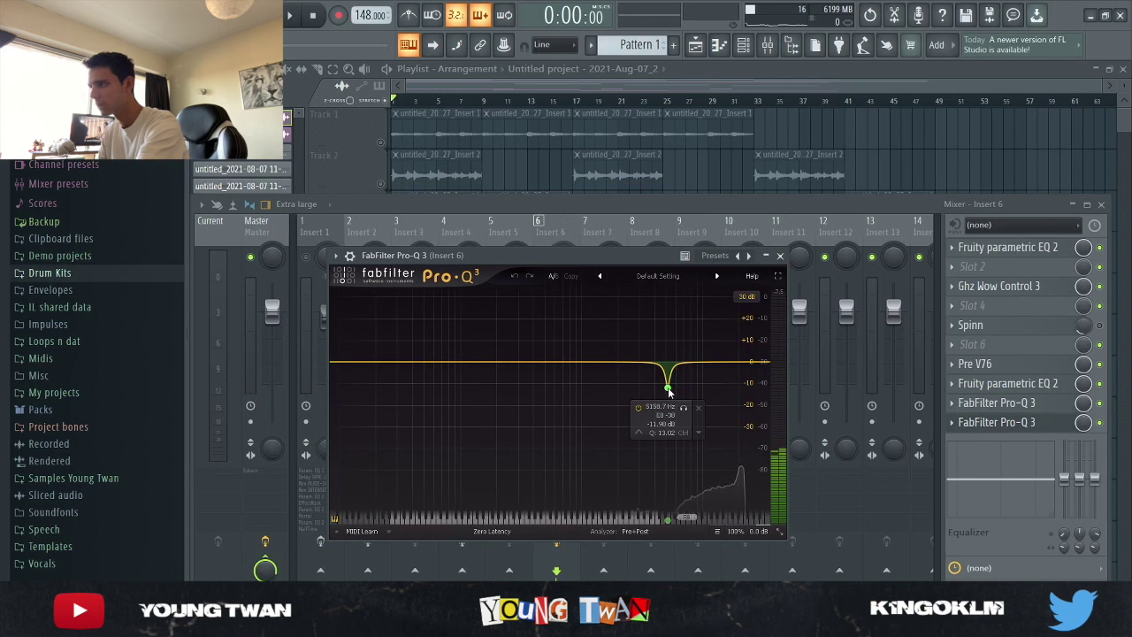
pyautogui.click(781, 255)
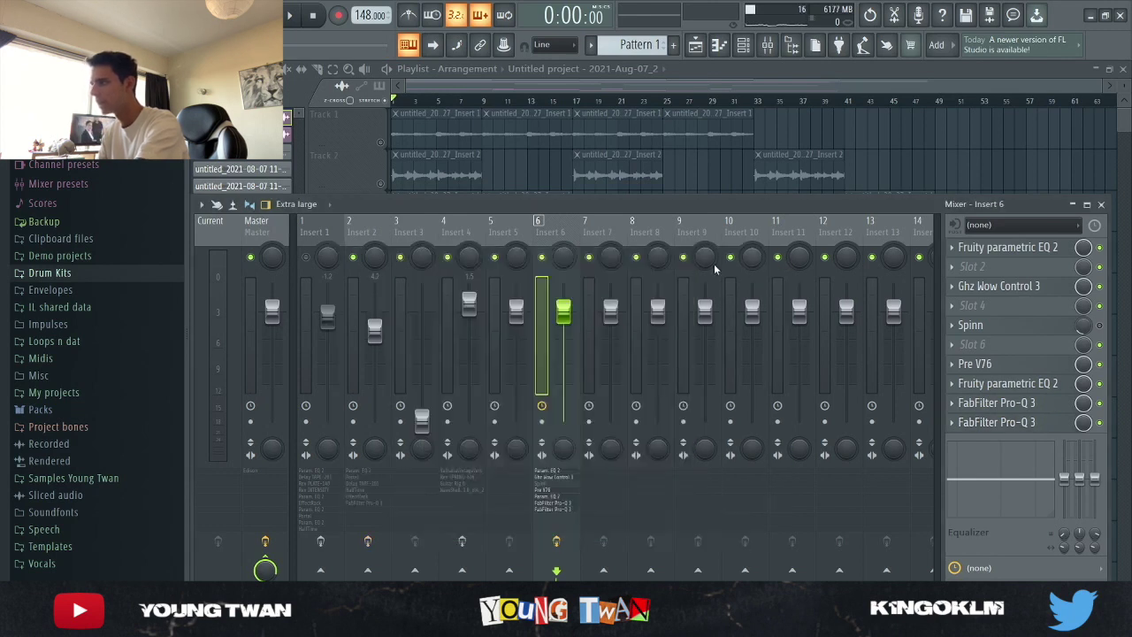
pyautogui.press('F9')
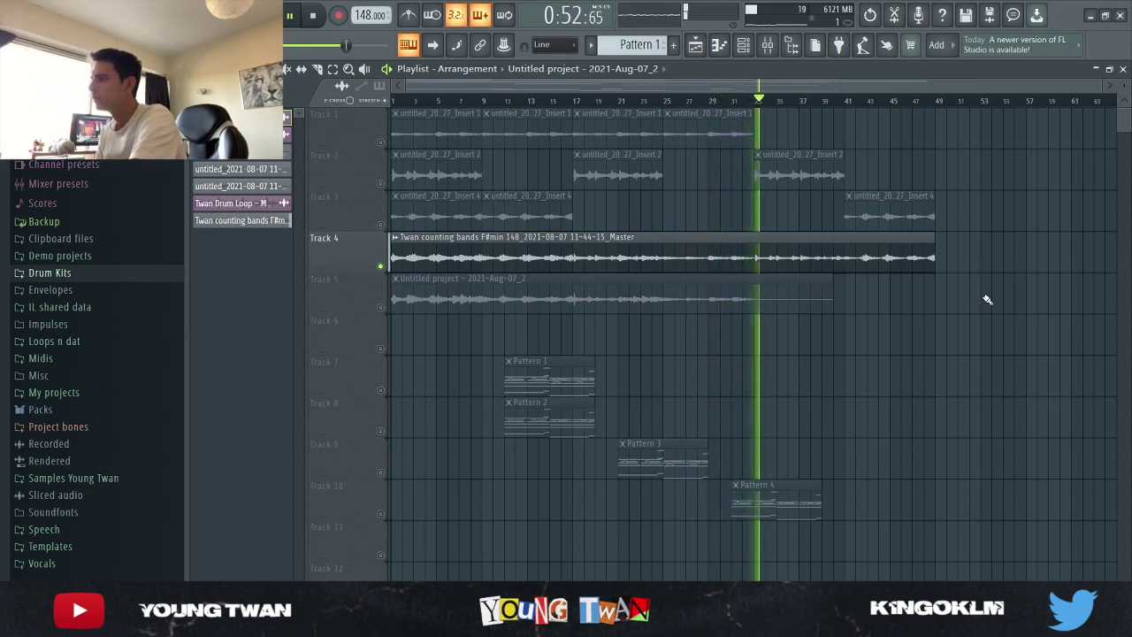
pyautogui.press('space')
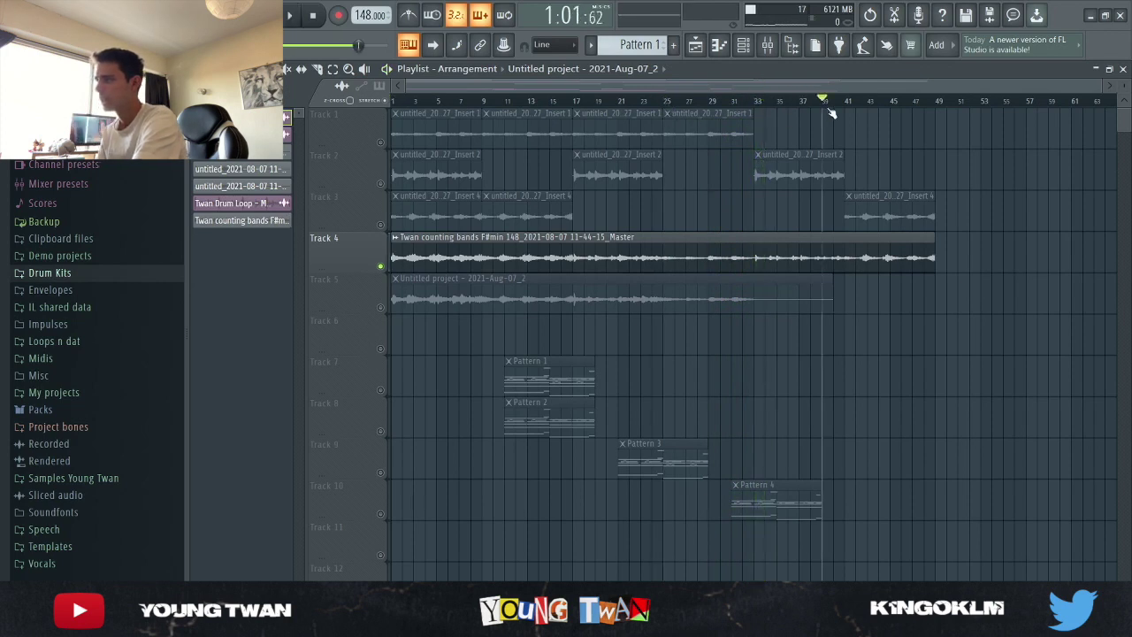